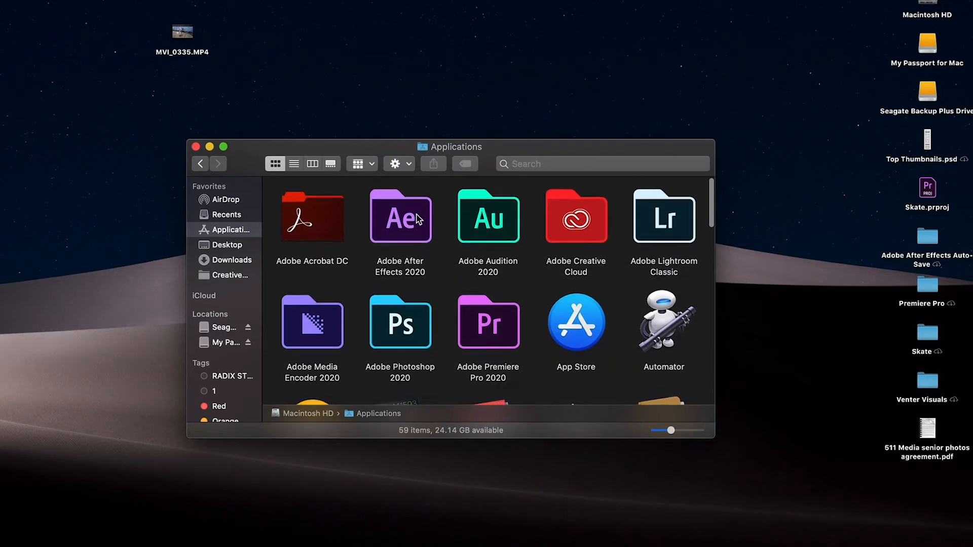
# - Launch Adobe After Effects 2020 from the Applications folder and minimize the Finder window
pyautogui.doubleClick(405, 224)
pyautogui.click(292, 213)
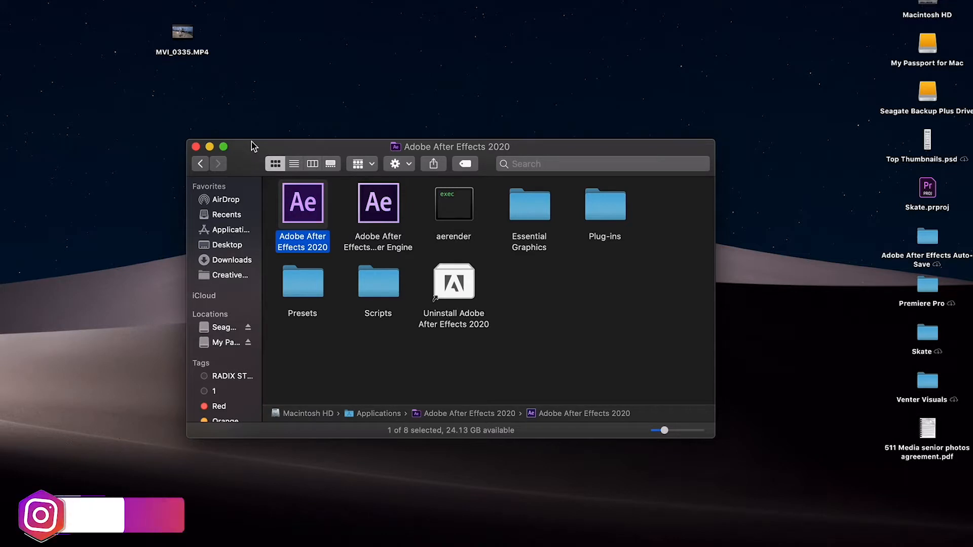
pyautogui.click(210, 147)
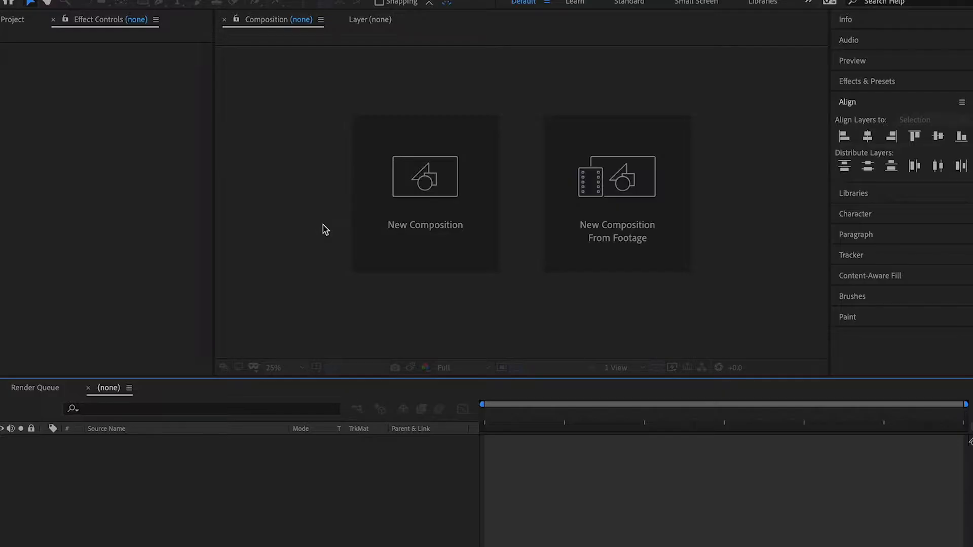
# - Create a new composition named "Animation test" with the HDTV 1080 29.97 preset
pyautogui.click(405, 202)
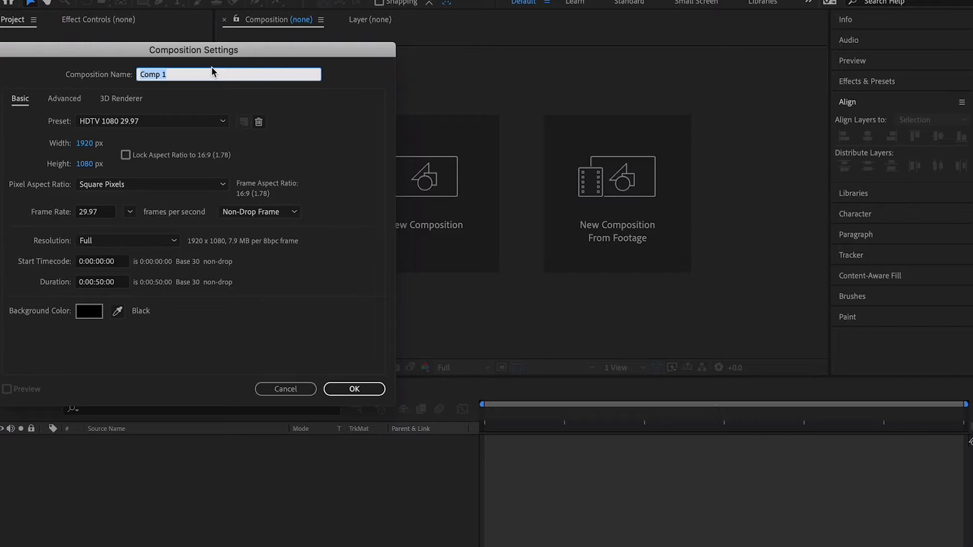
pyautogui.write('Animation test')
pyautogui.press('Return')
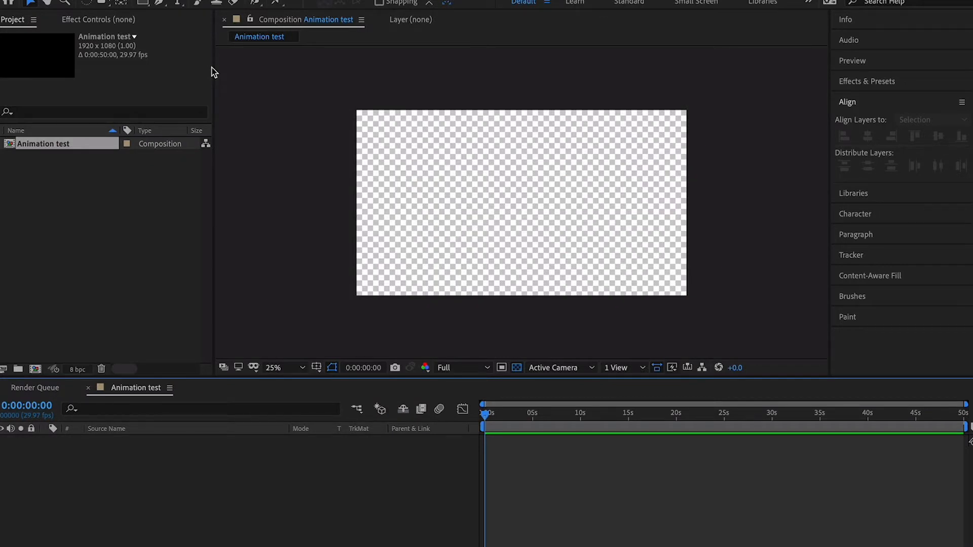
# - Import the video file MVI_0335.MP4 from the Desktop as footage into the project
pyautogui.click(136, 228)
pyautogui.doubleClick(136, 224)
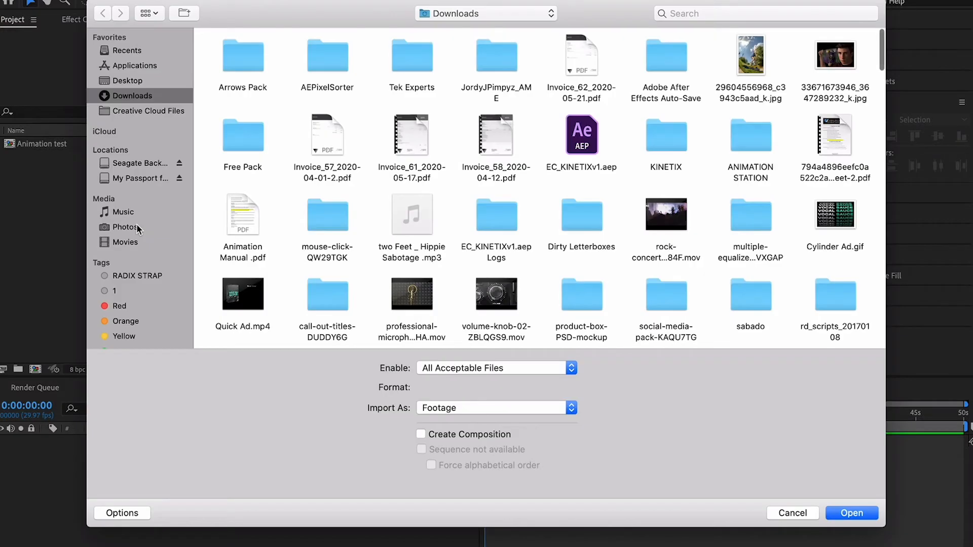
pyautogui.click(136, 81)
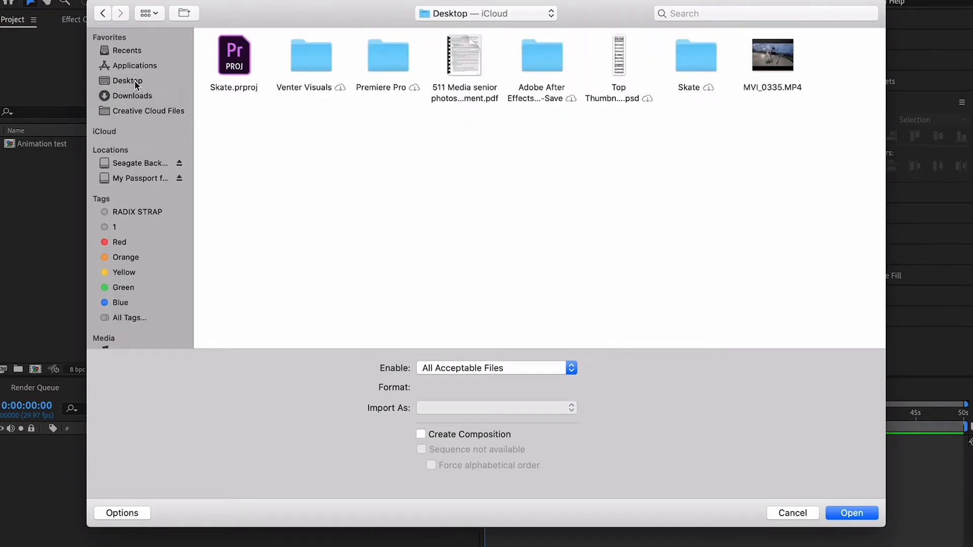
pyautogui.click(773, 56)
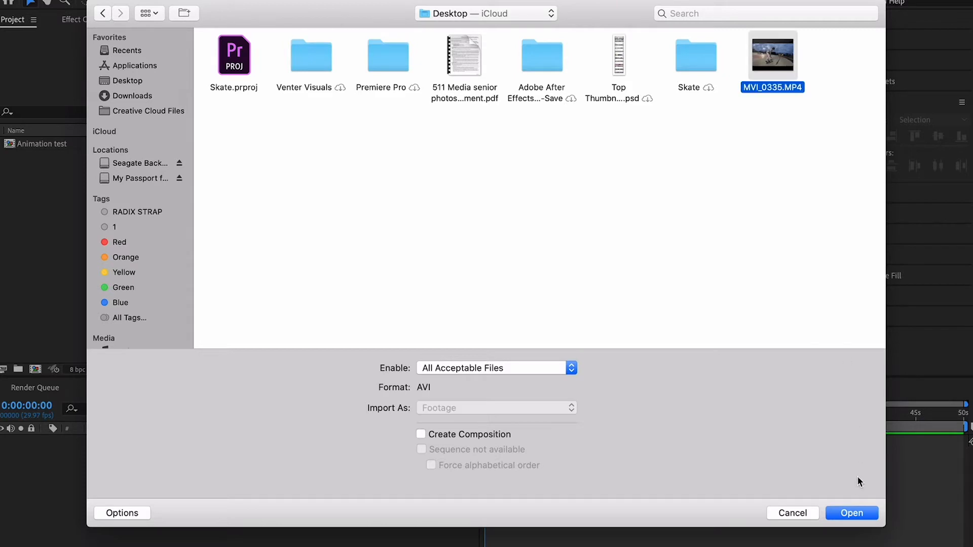
pyautogui.click(852, 513)
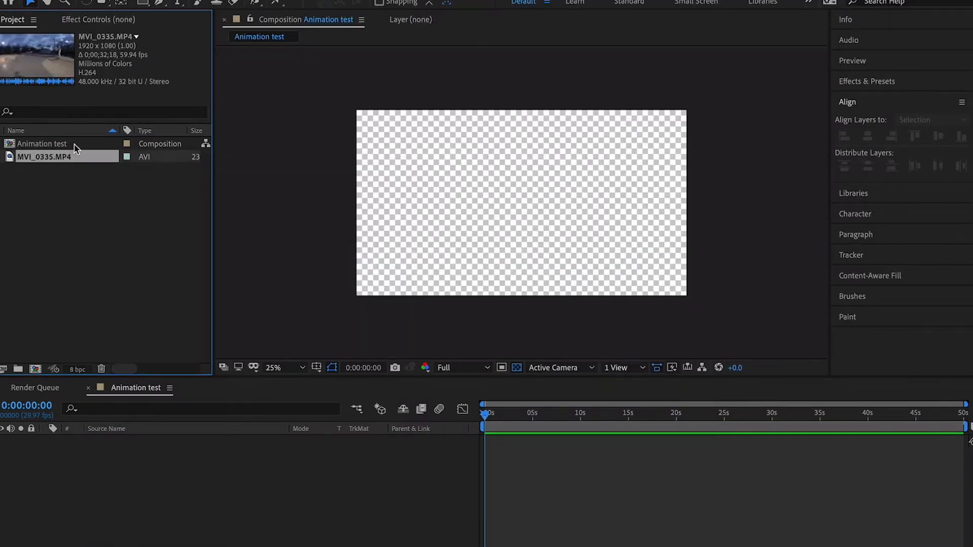
# - Add the MVI_0335.MP4 clip to the Animation test timeline and move the current time to 0:00:01:17
pyautogui.moveTo(74, 154); pyautogui.dragTo(496, 419)
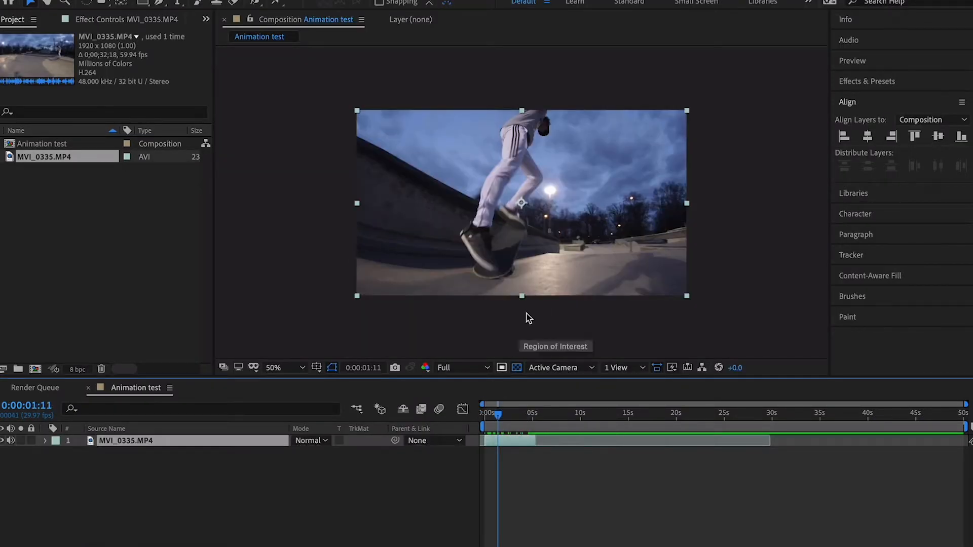
pyautogui.moveTo(499, 416); pyautogui.dragTo(502, 415)
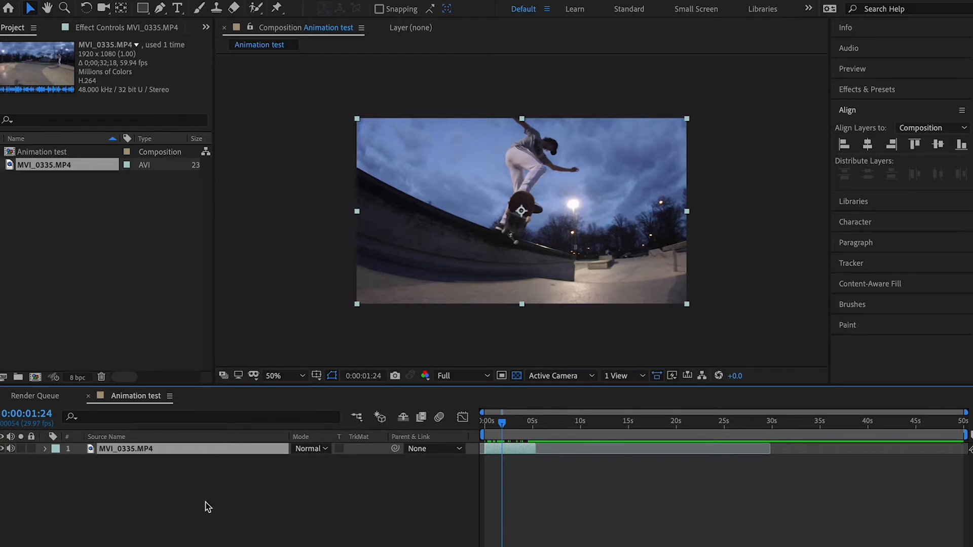
pyautogui.moveTo(502, 425); pyautogui.dragTo(502, 425)
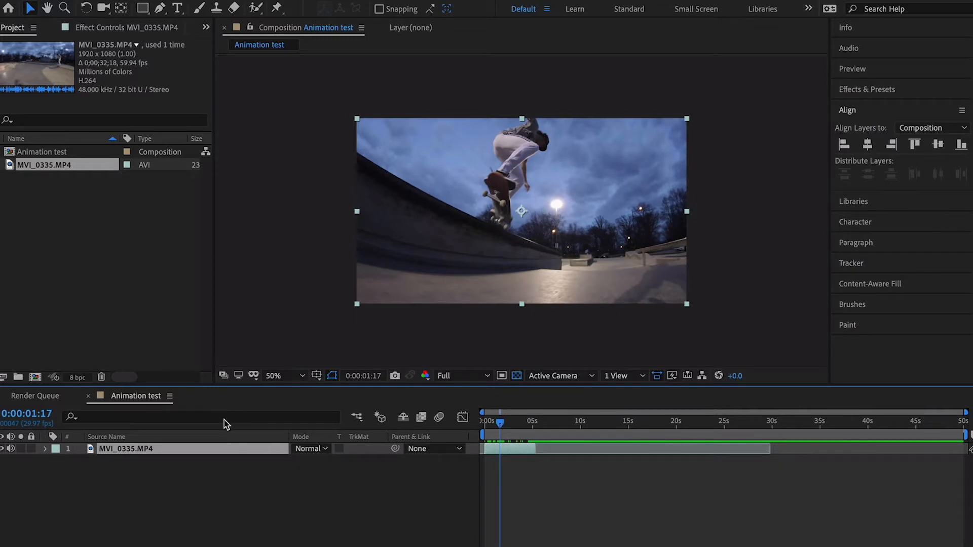
# - Open the MVI_0335.MP4 layer for painting with the Brush tool, framed at 200% around the skateboard
pyautogui.click(200, 8)
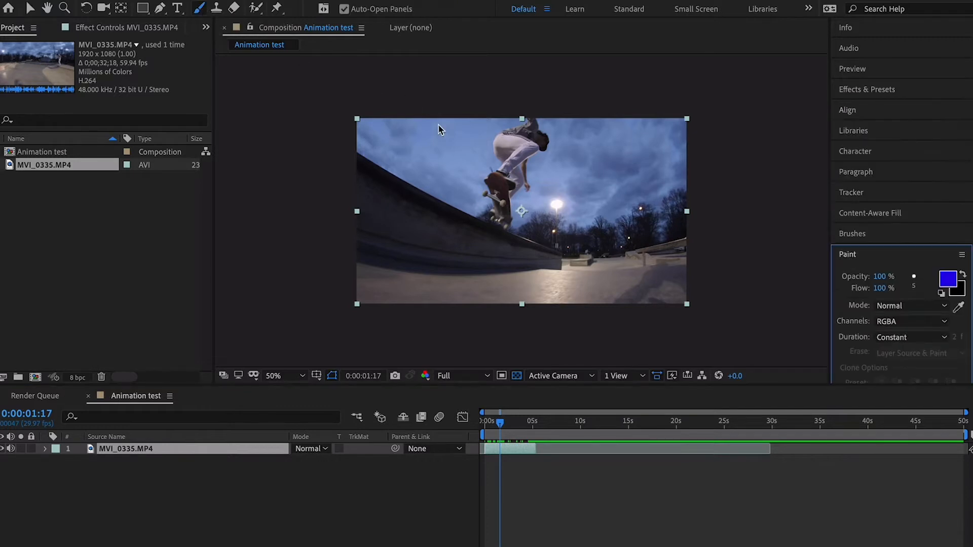
pyautogui.doubleClick(500, 222)
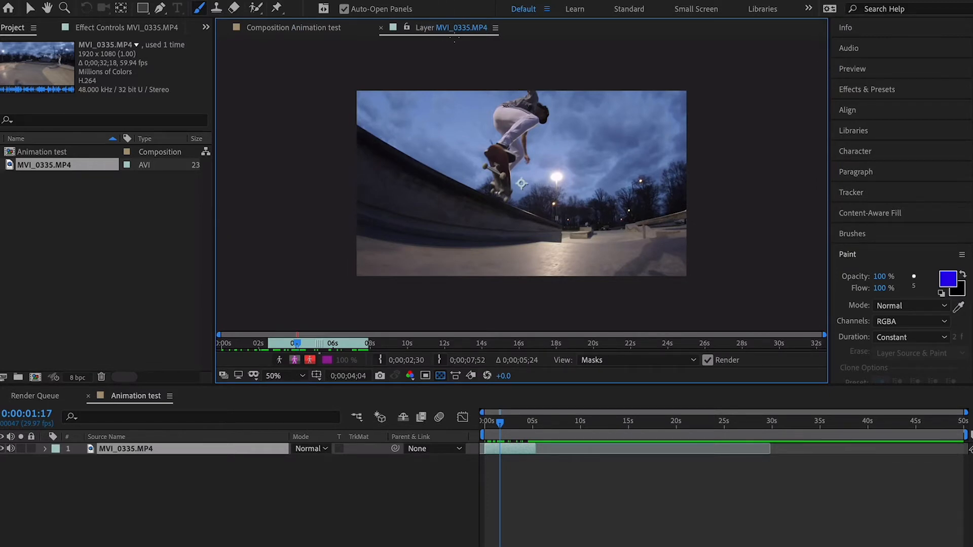
pyautogui.press('/')
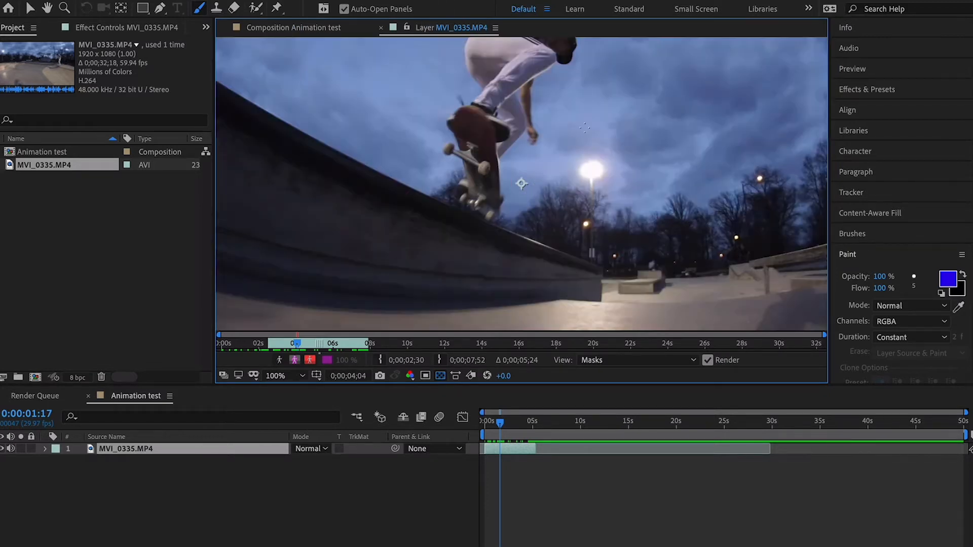
pyautogui.press('.')
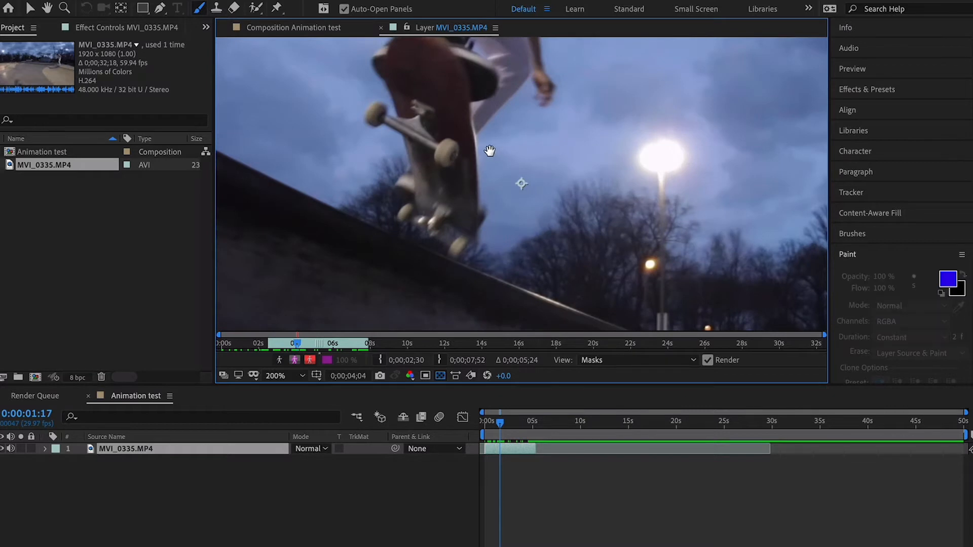
pyautogui.press('h')
pyautogui.moveTo(491, 152)
pyautogui.mouseDown()
pyautogui.moveTo(629, 160)
pyautogui.moveTo(491, 113)
pyautogui.mouseUp()
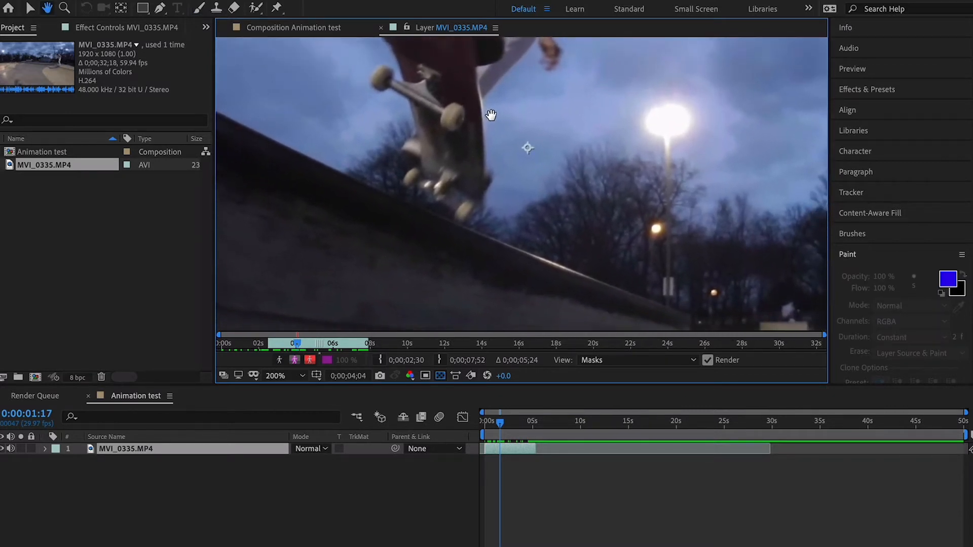
pyautogui.click(200, 7)
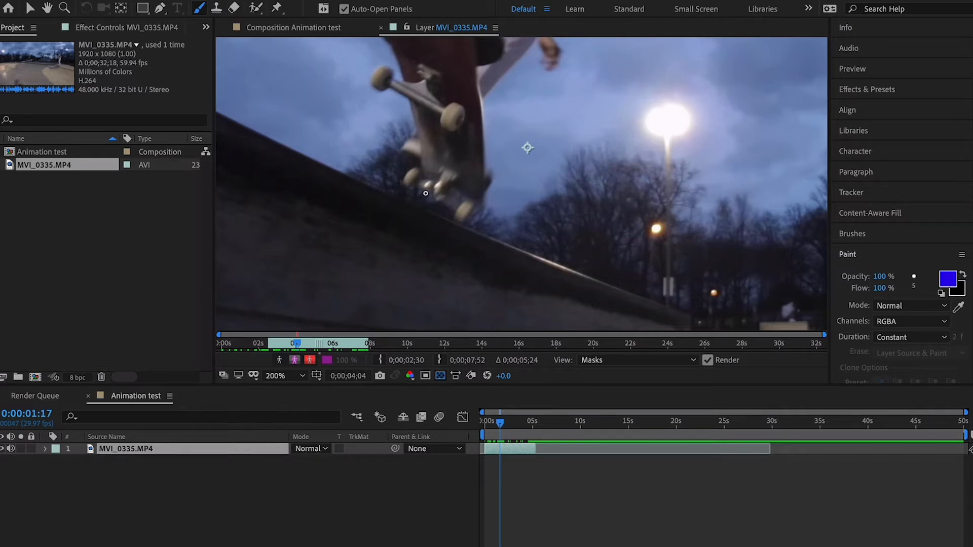
# - Set the duration of new paint strokes to Single Frame
pyautogui.click(851, 256)
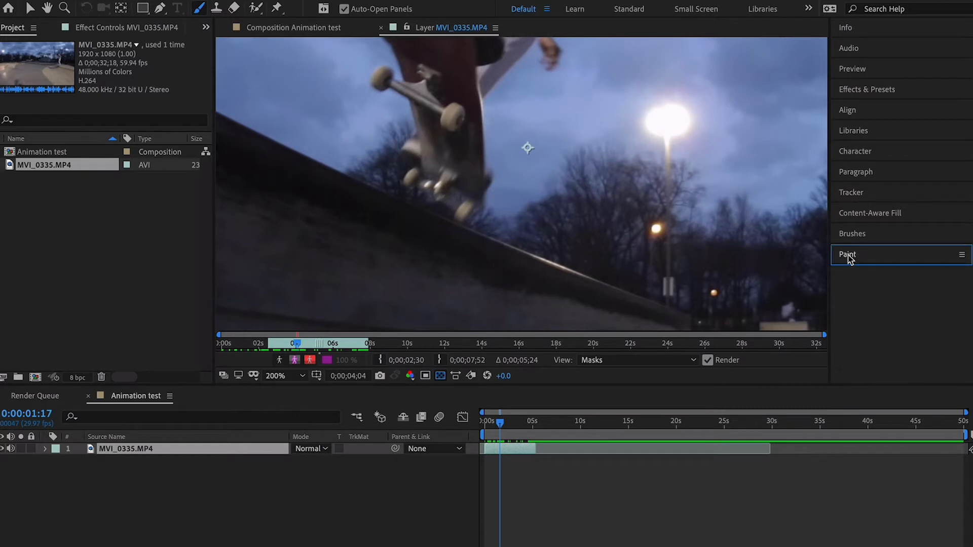
pyautogui.click(851, 256)
pyautogui.scroll(-2, 851, 327)
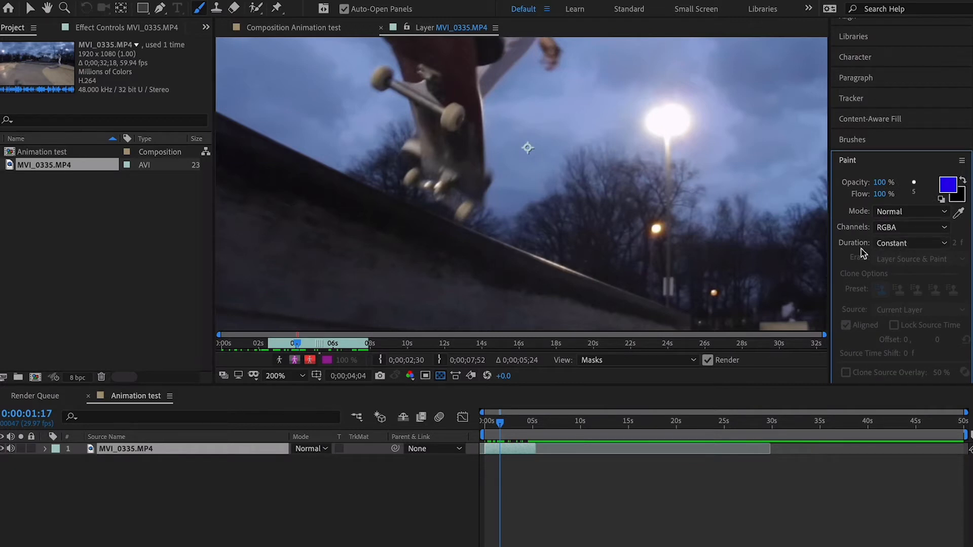
pyautogui.click(900, 246)
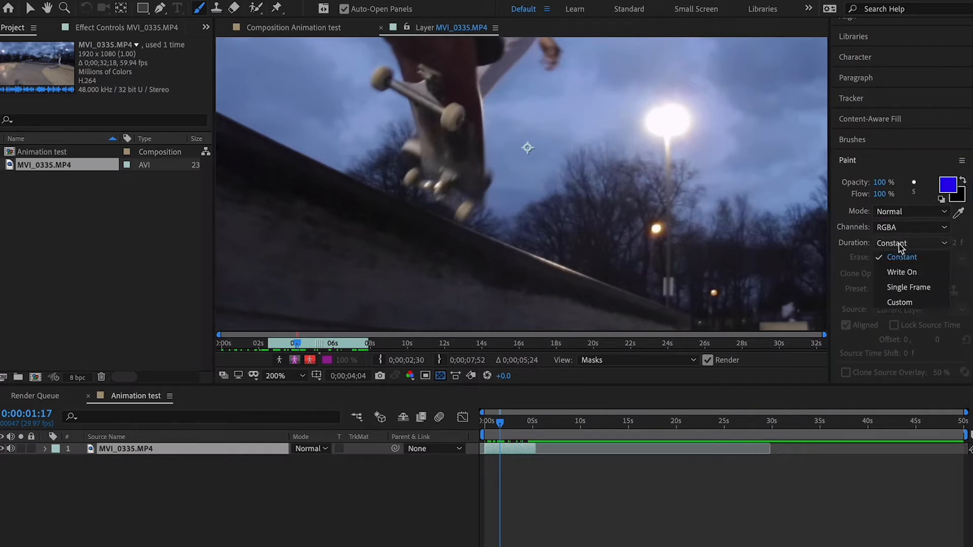
pyautogui.click(908, 288)
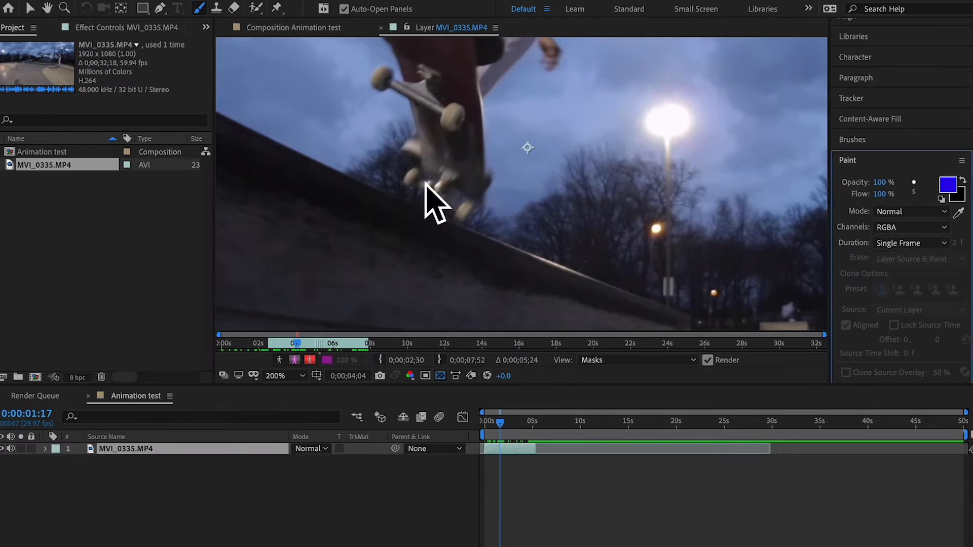
# - Examine the clip frame by frame around 0:00:01:18 to see how the skateboard meets the ledge
pyautogui.press('pagedown')
pyautogui.press('pagedown')
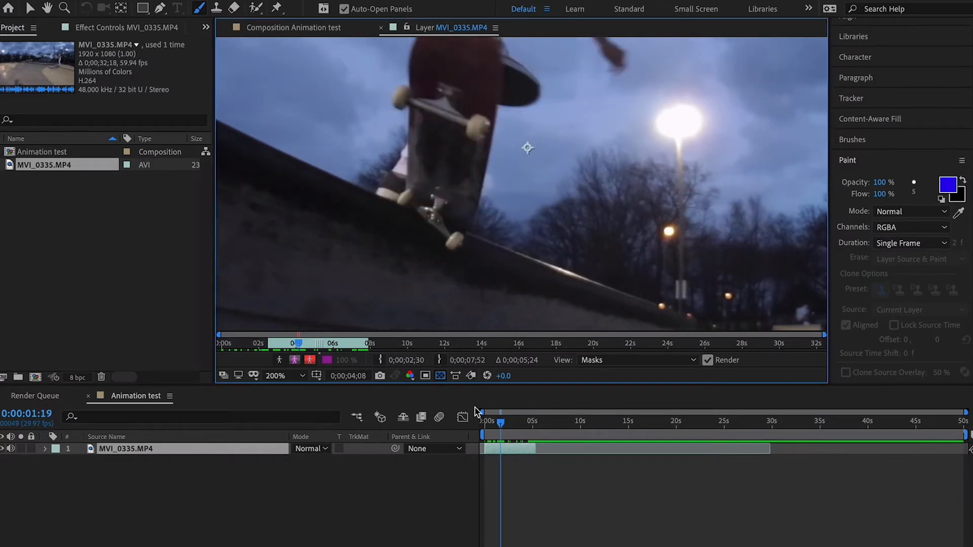
pyautogui.press('pageup')
pyautogui.press('pageup')
pyautogui.press('pagedown')
pyautogui.press('pagedown')
pyautogui.press('pagedown')
pyautogui.press('pagedown')
pyautogui.press('pagedown')
pyautogui.press('pagedown')
pyautogui.press('pagedown')
pyautogui.press('pageup')
pyautogui.press('pageup')
pyautogui.press('pageup')
pyautogui.press('pageup')
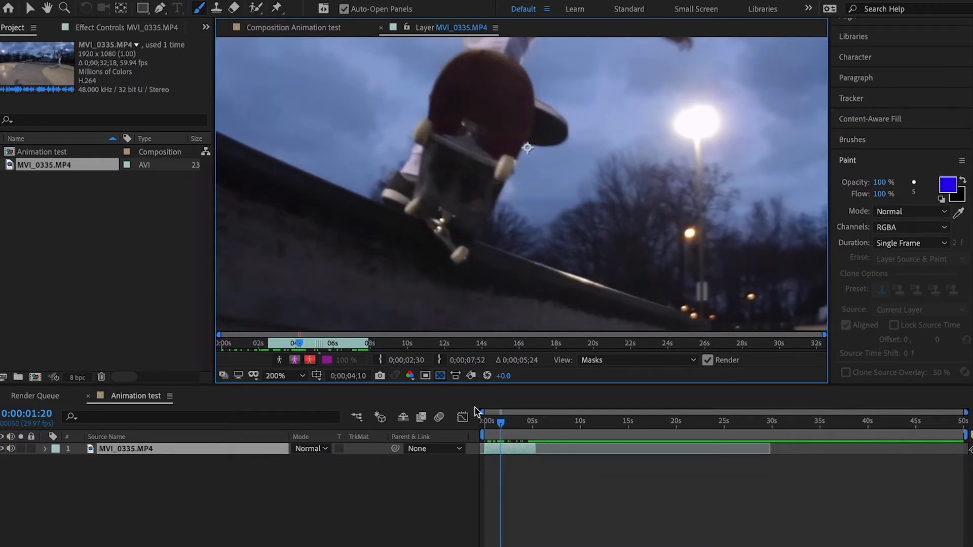
pyautogui.press('pageup')
pyautogui.press('pageup')
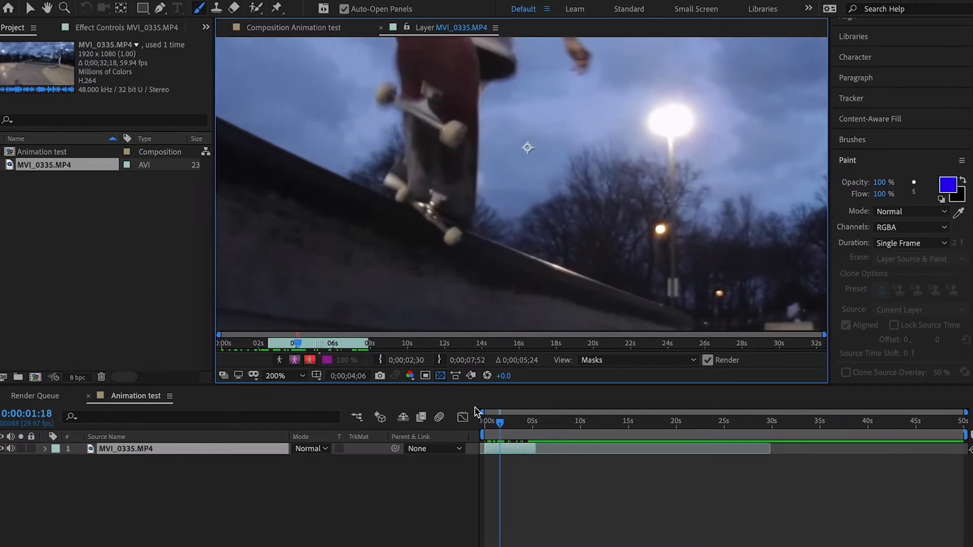
pyautogui.press('pagedown')
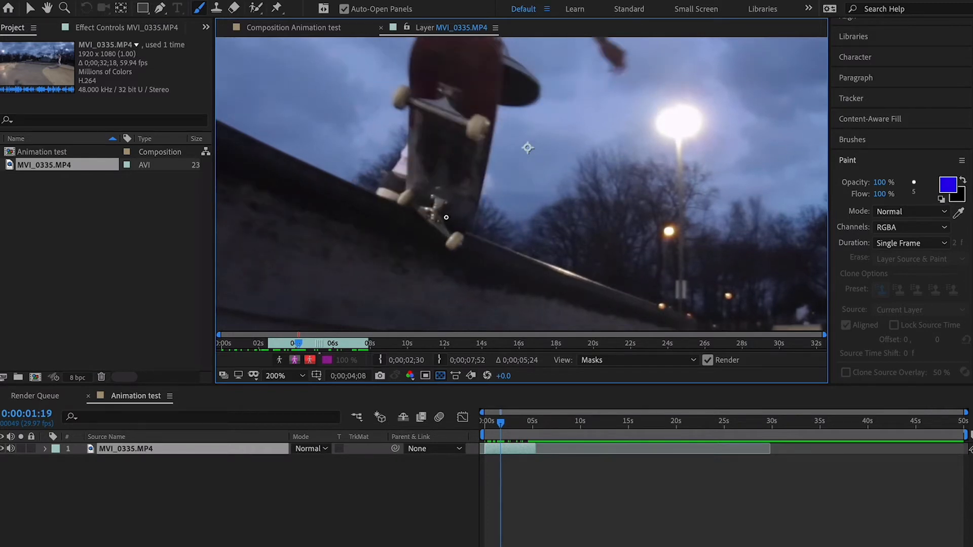
pyautogui.press('pagedown')
pyautogui.press('pagedown')
pyautogui.press('pageup')
pyautogui.press('pageup')
pyautogui.press('pageup')
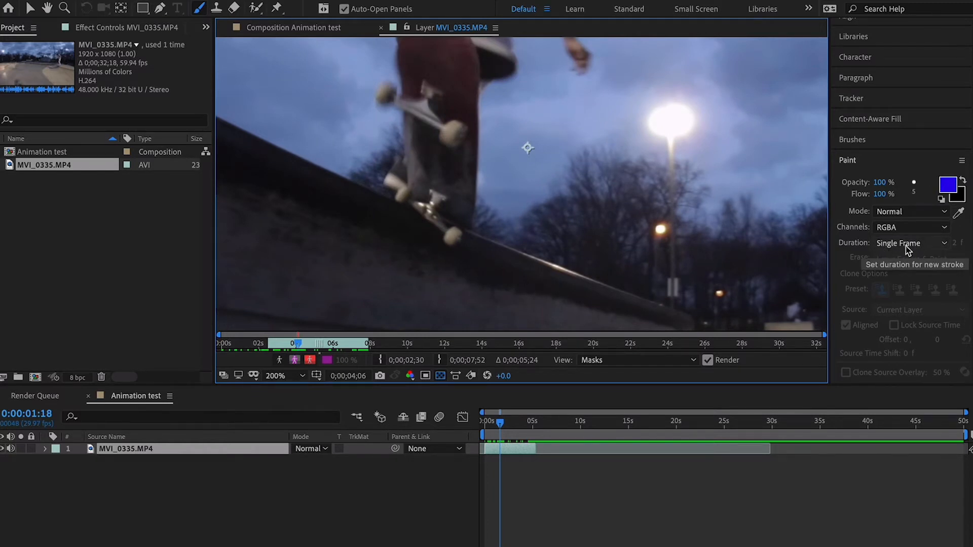
# - Change the brush's foreground color to bright blue 00A7F9
pyautogui.click(948, 186)
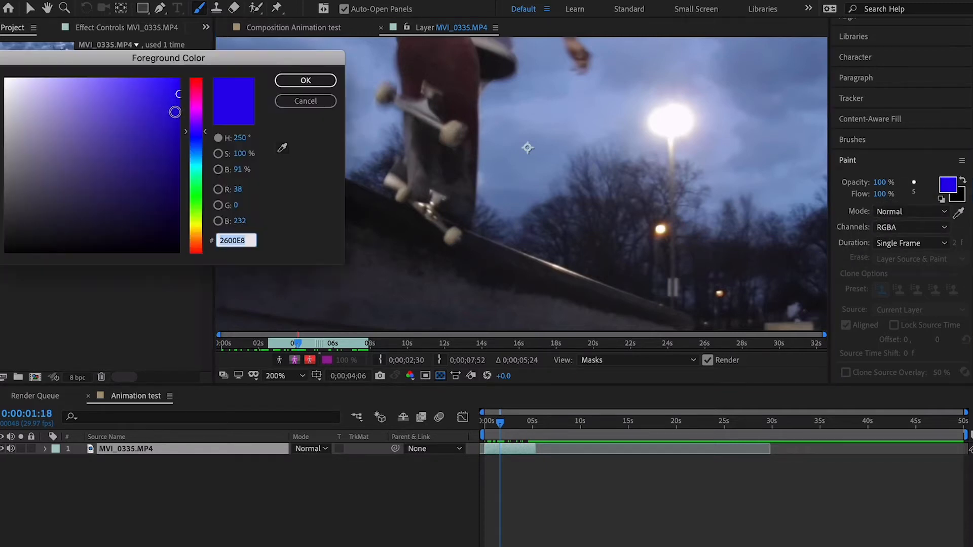
pyautogui.moveTo(190, 175); pyautogui.dragTo(201, 158)
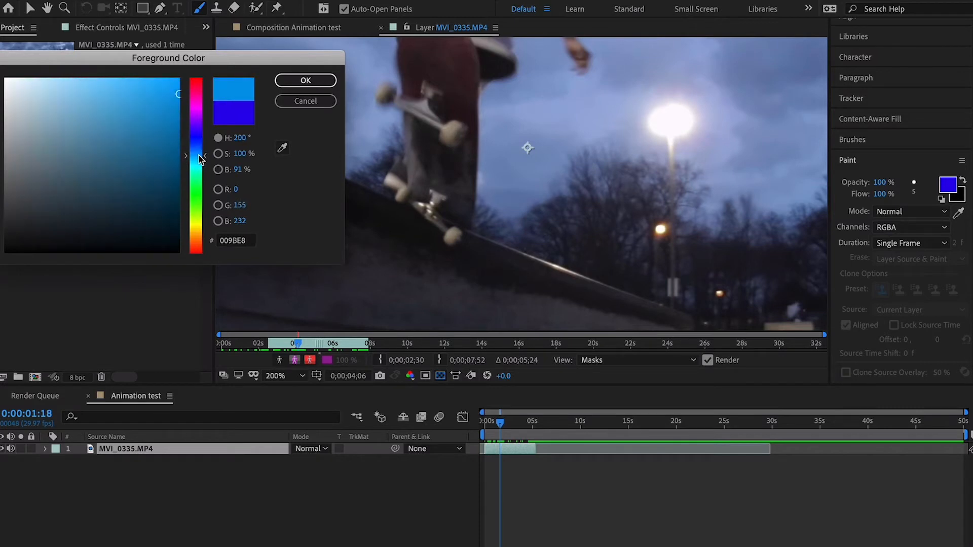
pyautogui.moveTo(167, 83); pyautogui.dragTo(185, 82)
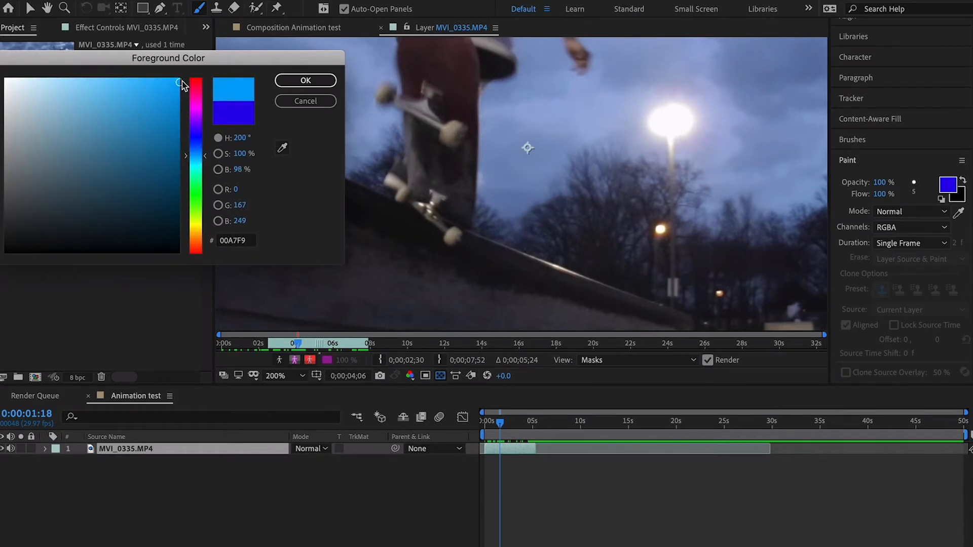
pyautogui.click(316, 80)
# - Check the brush presets and paint short blue strokes below the skateboard's lower truck on the frame at 0:00:01:18
pyautogui.click(857, 161)
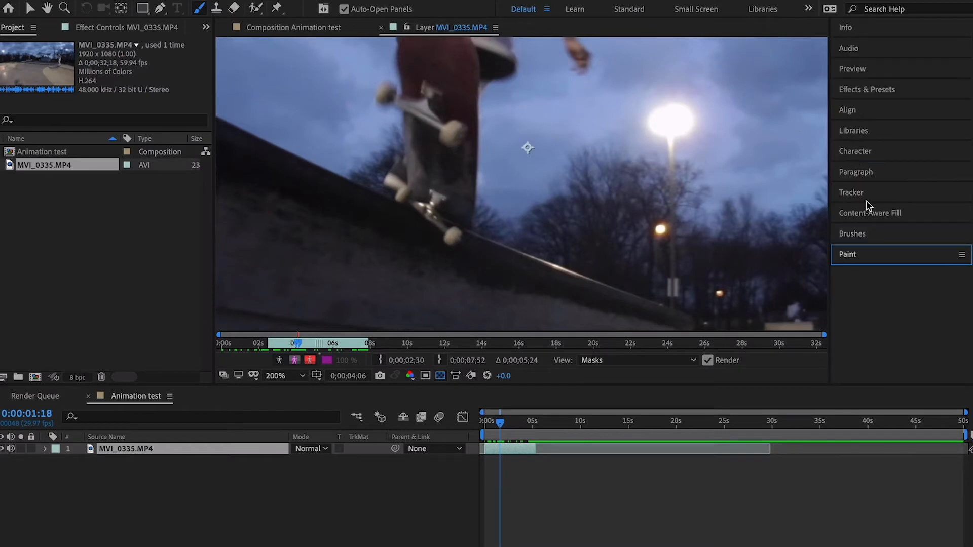
pyautogui.click(856, 233)
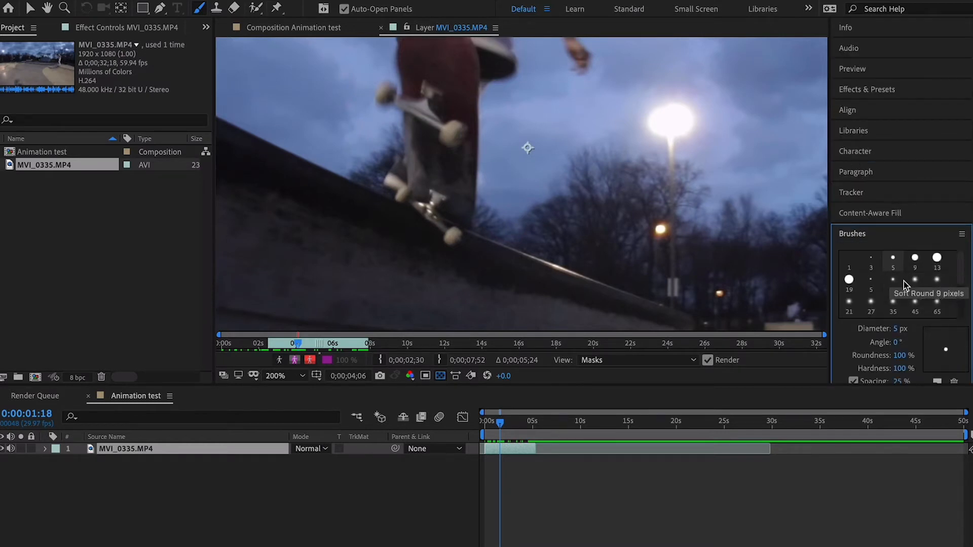
pyautogui.scroll(-3, 900, 292)
pyautogui.scroll(3, 891, 304)
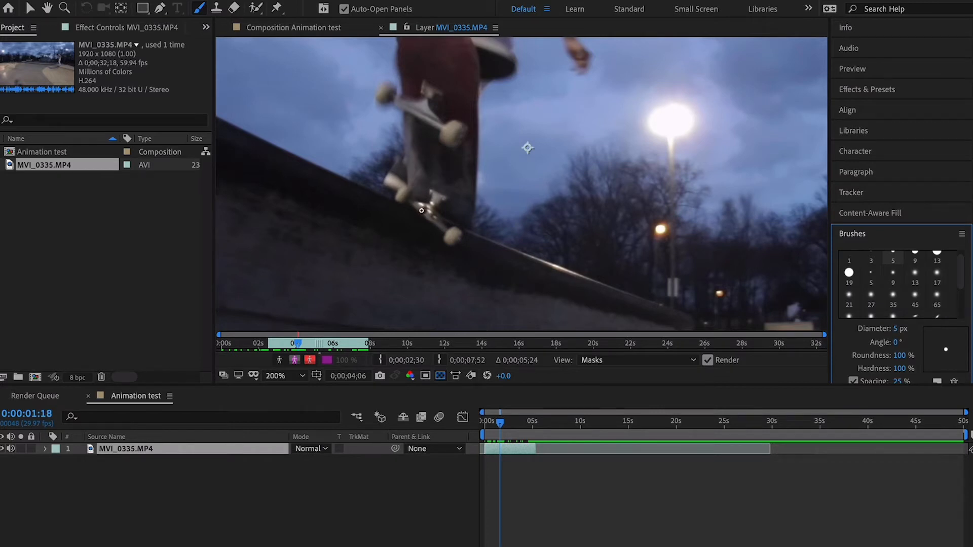
pyautogui.click(430, 228)
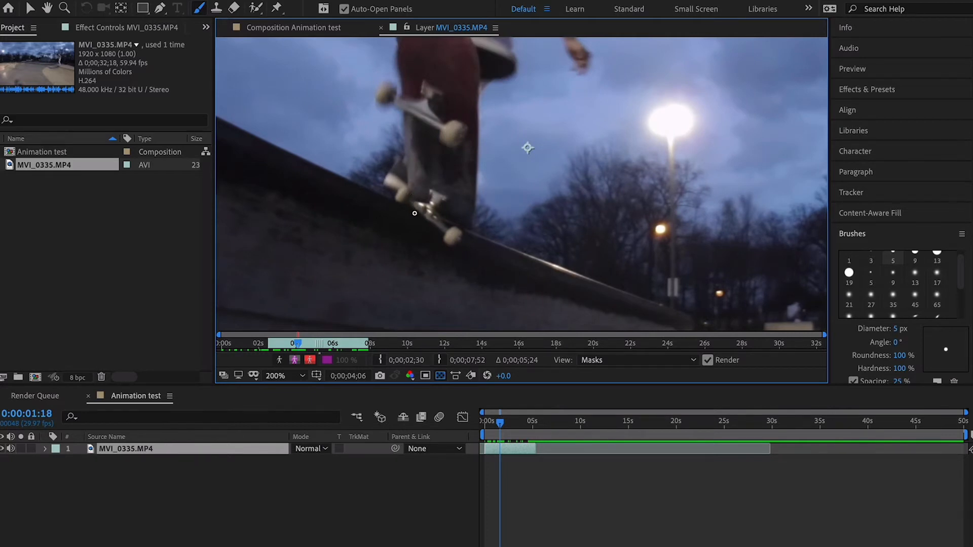
pyautogui.moveTo(415, 213); pyautogui.dragTo(419, 225)
# - Paint three short blue strokes slightly farther out from the lower truck on the frame at 0:00:01:19 and compare them with the previous frame
pyautogui.press('pagedown')
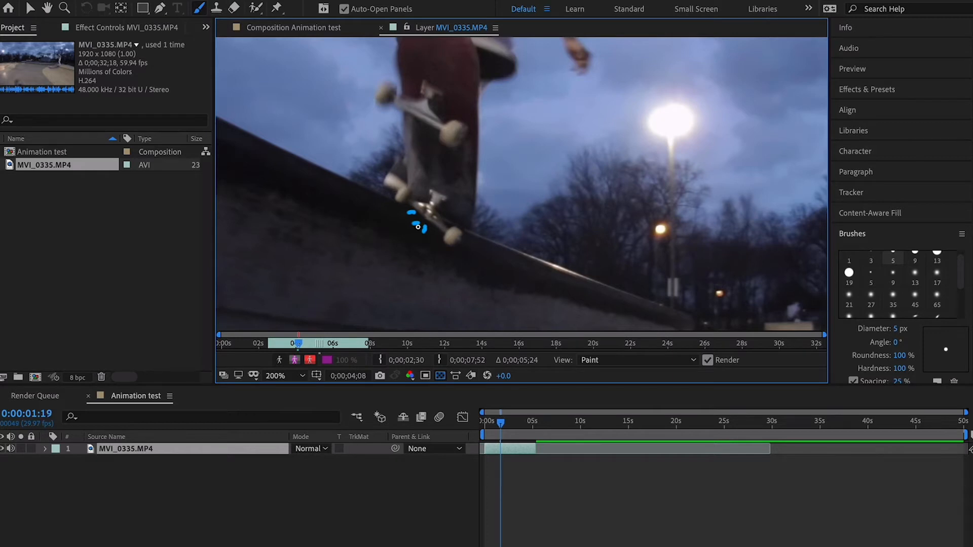
pyautogui.moveTo(400, 217); pyautogui.dragTo(388, 217)
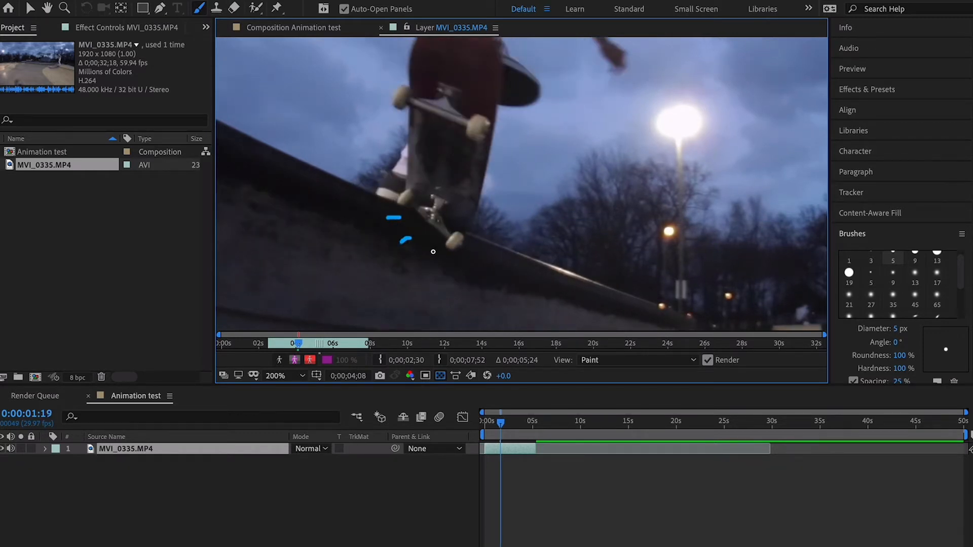
pyautogui.moveTo(430, 253); pyautogui.dragTo(431, 267)
pyautogui.press('pageup')
pyautogui.press('pagedown')
pyautogui.press('pageup')
pyautogui.press('pagedown')
pyautogui.press('pageup')
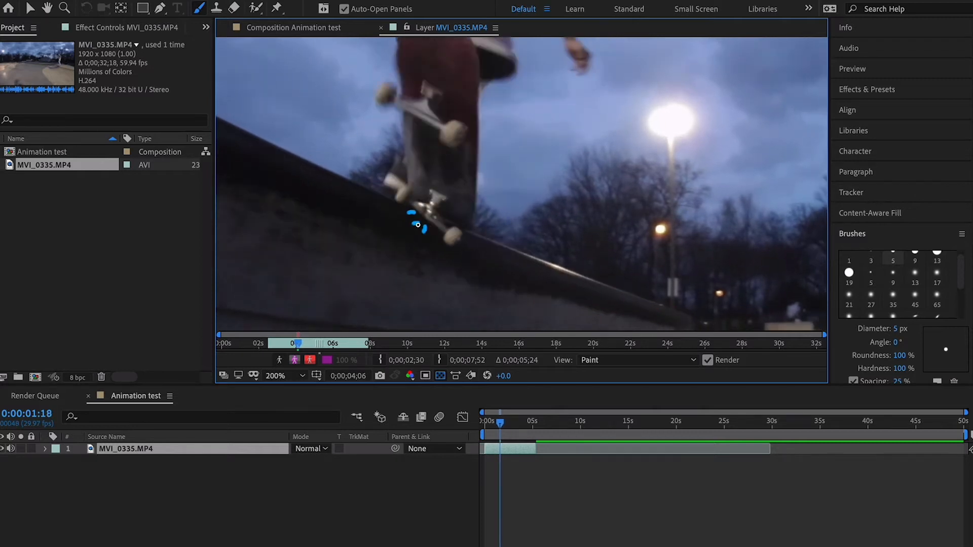
pyautogui.press('pagedown')
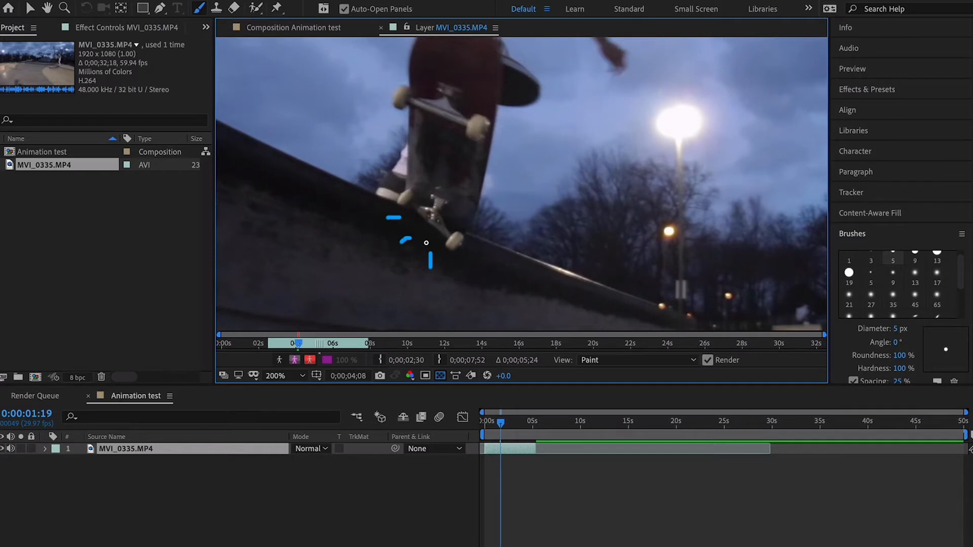
pyautogui.press('pageup')
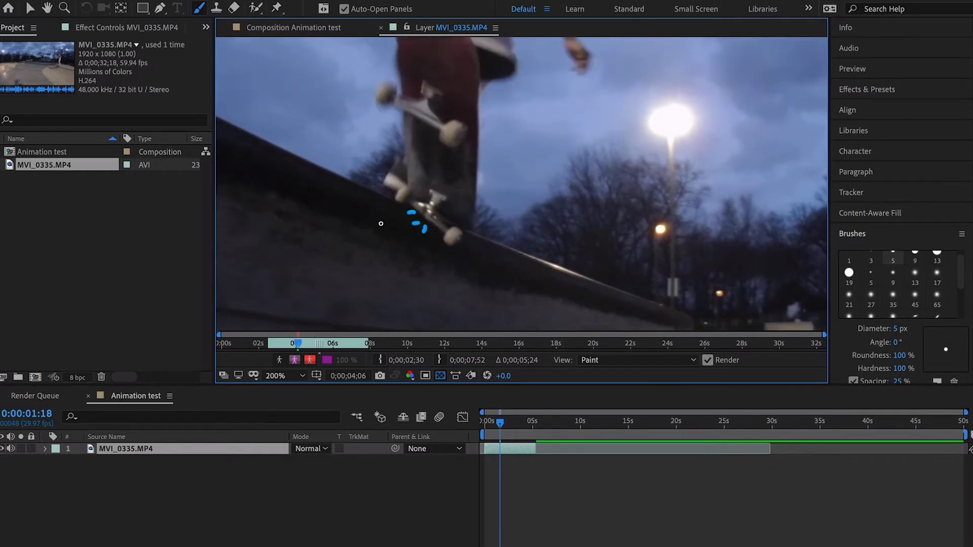
# - Paint three longer blue strokes fanning outward below the skateboard on the frame at 0:00:01:20
pyautogui.press('pagedown')
pyautogui.press('pagedown')
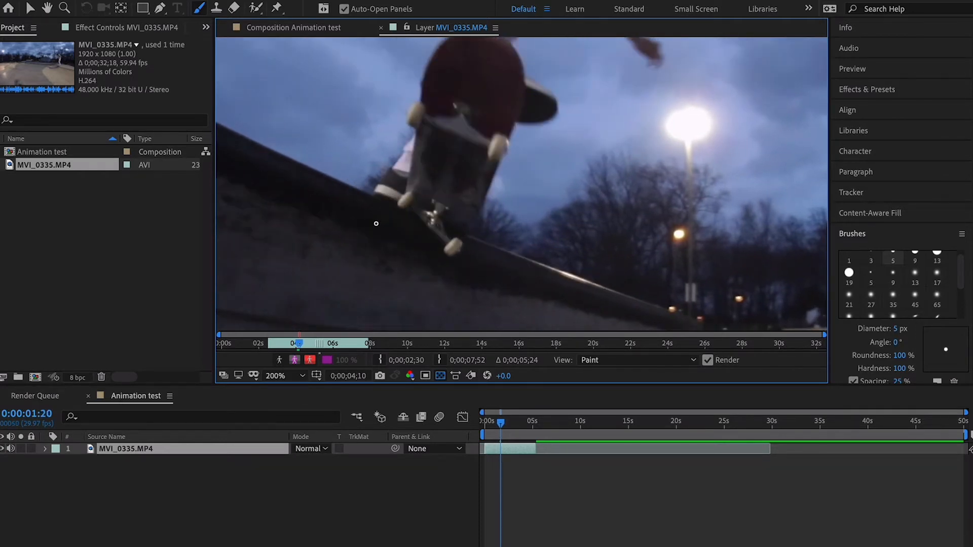
pyautogui.moveTo(370, 224); pyautogui.dragTo(343, 233)
pyautogui.moveTo(400, 258)
pyautogui.mouseDown()
pyautogui.moveTo(386, 272)
pyautogui.moveTo(433, 297)
pyautogui.mouseUp()
pyautogui.press('pageup')
pyautogui.press('pagedown')
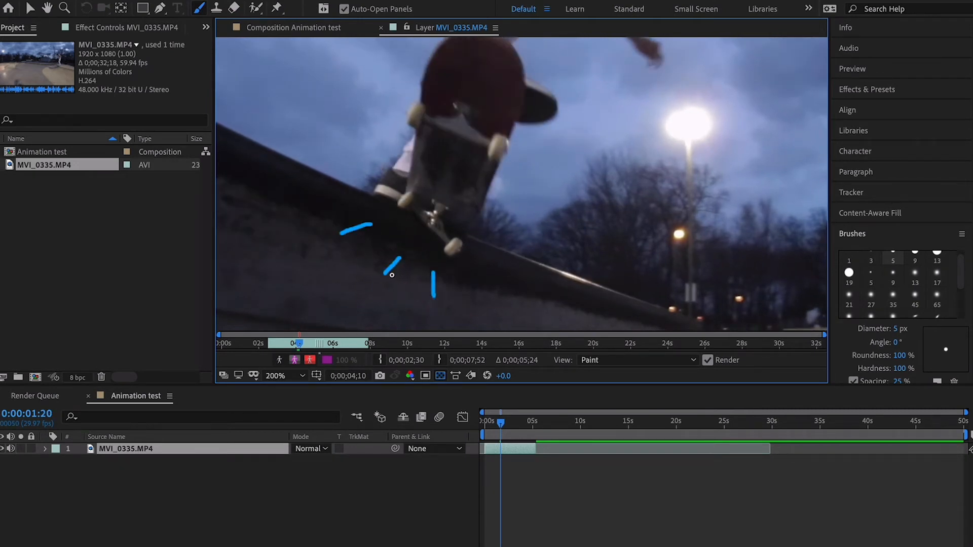
# - Paint long blue strokes even farther from the skateboard, over the ledge wall, on the frame at 0:00:01:21
pyautogui.press('pagedown')
pyautogui.moveTo(308, 260); pyautogui.dragTo(283, 279)
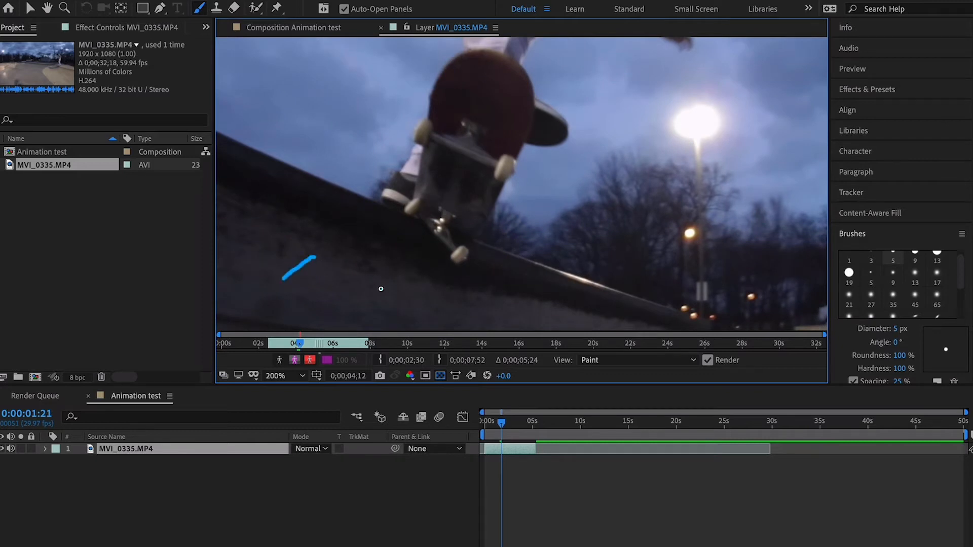
pyautogui.moveTo(381, 289); pyautogui.dragTo(370, 309)
# - Examine frames 0:00:01:16 to 0:00:01:23 to check how the first burst of strokes spreads from the skateboard
pyautogui.press('pageup')
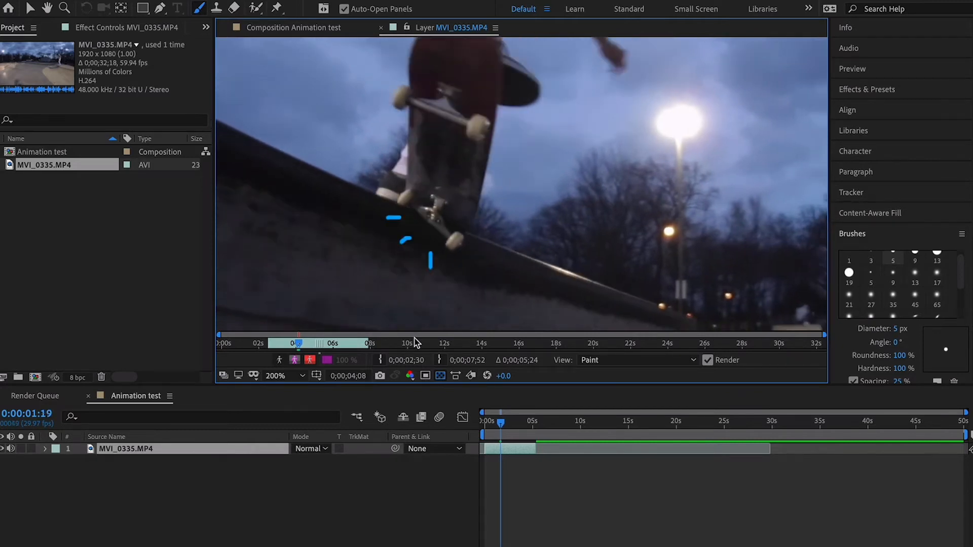
pyautogui.press('pagedown')
pyautogui.press('pagedown')
pyautogui.press('pageup')
pyautogui.press('pageup')
pyautogui.press('pageup')
pyautogui.press('pageup')
pyautogui.press('pageup')
pyautogui.press('pageup')
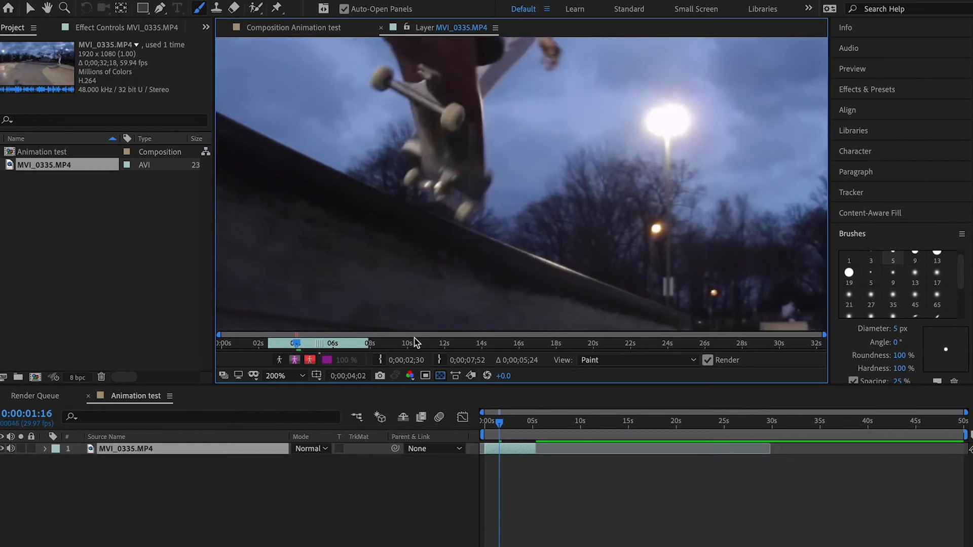
pyautogui.press('pagedown')
pyautogui.press('pagedown')
pyautogui.press('pagedown')
pyautogui.press('pagedown')
pyautogui.press('pagedown')
pyautogui.press('pagedown')
pyautogui.press('pagedown')
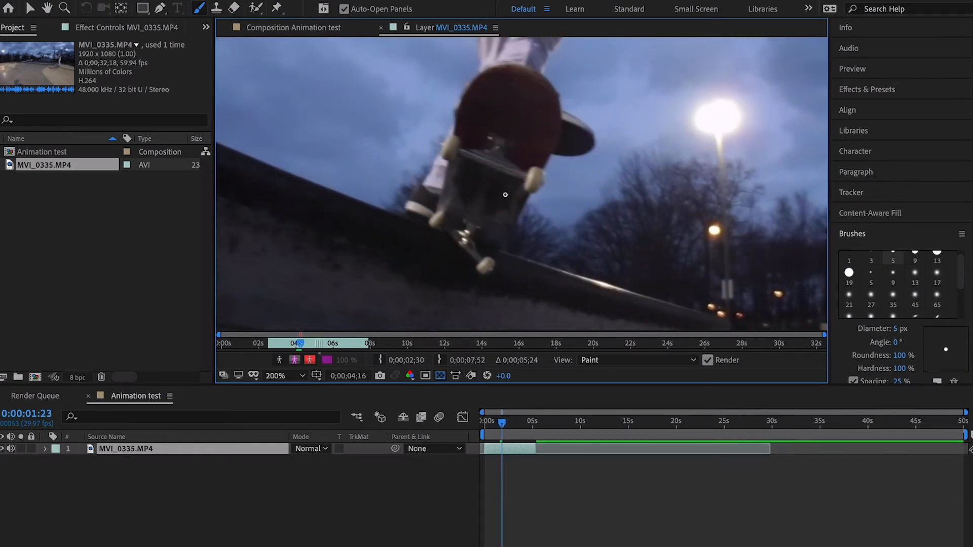
# - Paint a second burst of small blue strokes and dots beside the lower truck on the frames from 0:00:01:20 to 0:00:01:22
pyautogui.press('pageup')
pyautogui.press('pageup')
pyautogui.press('pageup')
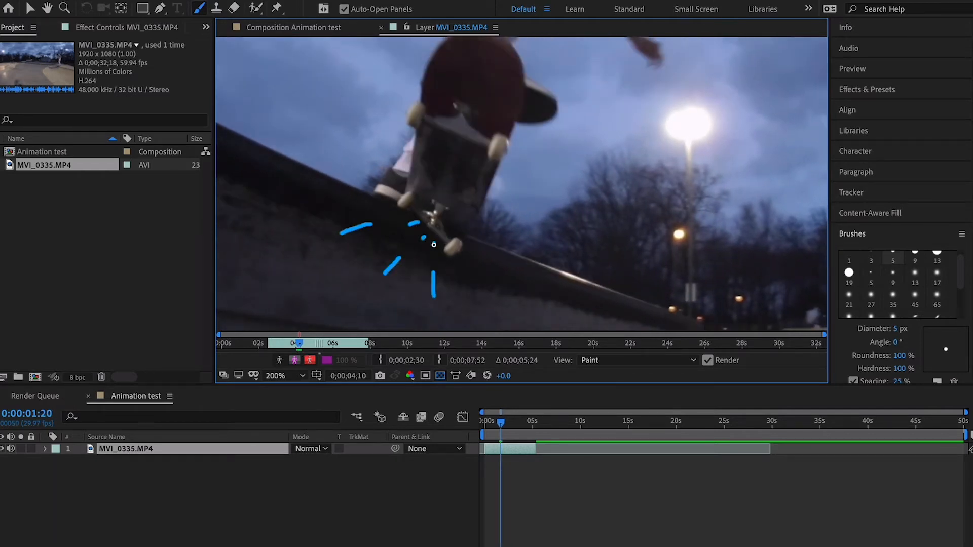
pyautogui.press('pagedown')
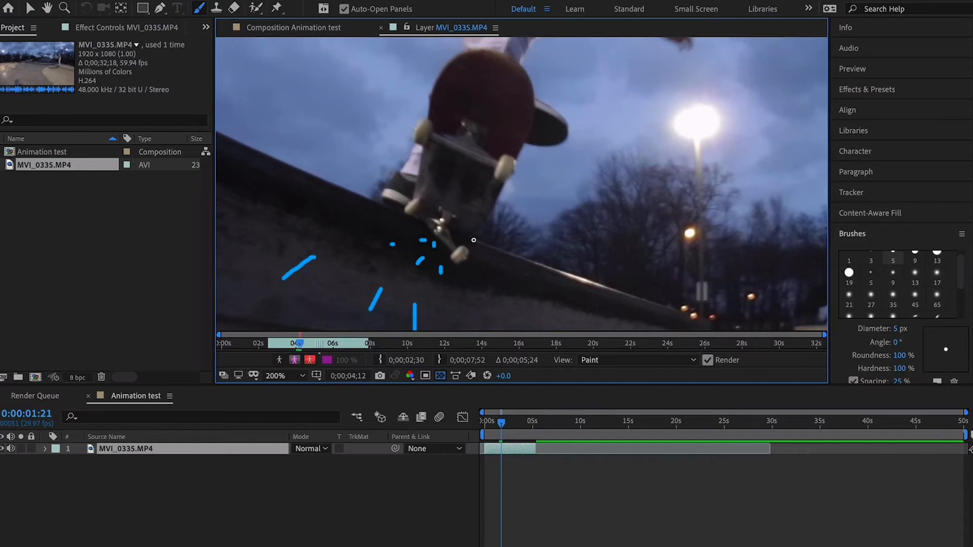
pyautogui.press('pagedown')
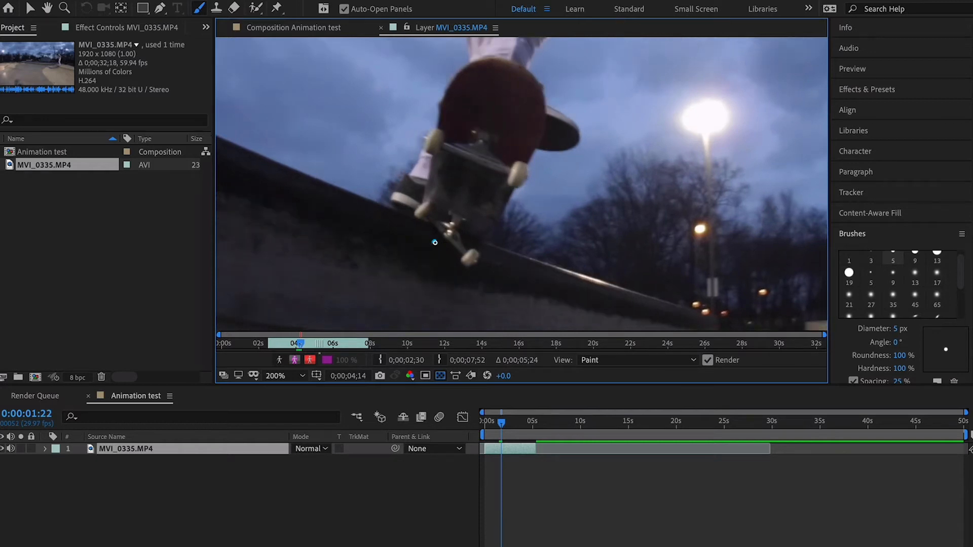
# - Review the frames between 0:00:01:16 and 0:00:01:23 repeatedly to check the motion of both stroke bursts
pyautogui.press('pageup')
pyautogui.press('pageup')
pyautogui.press('pageup')
pyautogui.press('pageup')
pyautogui.press('pageup')
pyautogui.press('pageup')
pyautogui.press('pagedown')
pyautogui.press('pagedown')
pyautogui.press('pagedown')
pyautogui.press('pagedown')
pyautogui.press('pagedown')
pyautogui.press('pageup')
pyautogui.press('pageup')
pyautogui.press('pageup')
pyautogui.press('pageup')
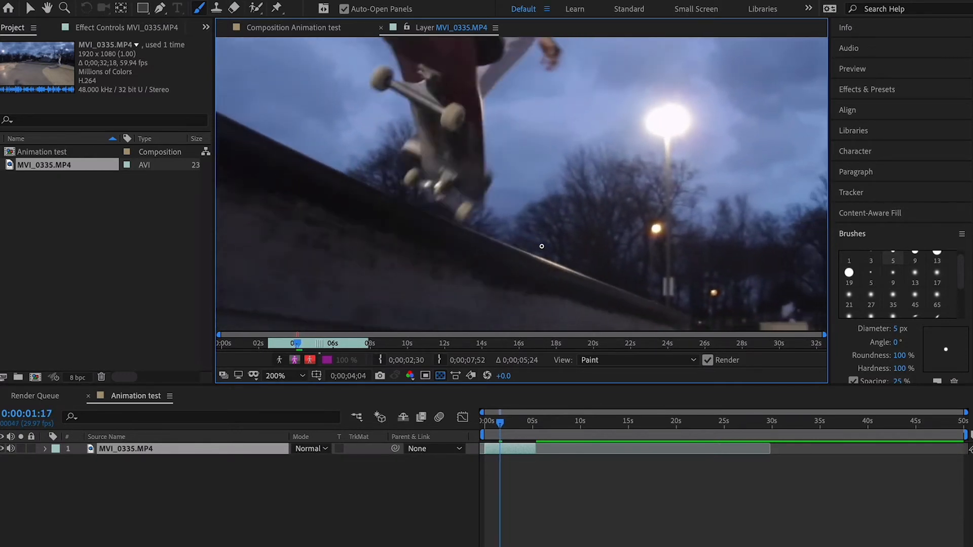
pyautogui.press('pagedown')
pyautogui.press('pagedown')
pyautogui.press('pagedown')
pyautogui.press('pagedown')
pyautogui.press('pagedown')
pyautogui.press('pageup')
pyautogui.press('pageup')
pyautogui.press('pageup')
pyautogui.press('pageup')
pyautogui.press('pageup')
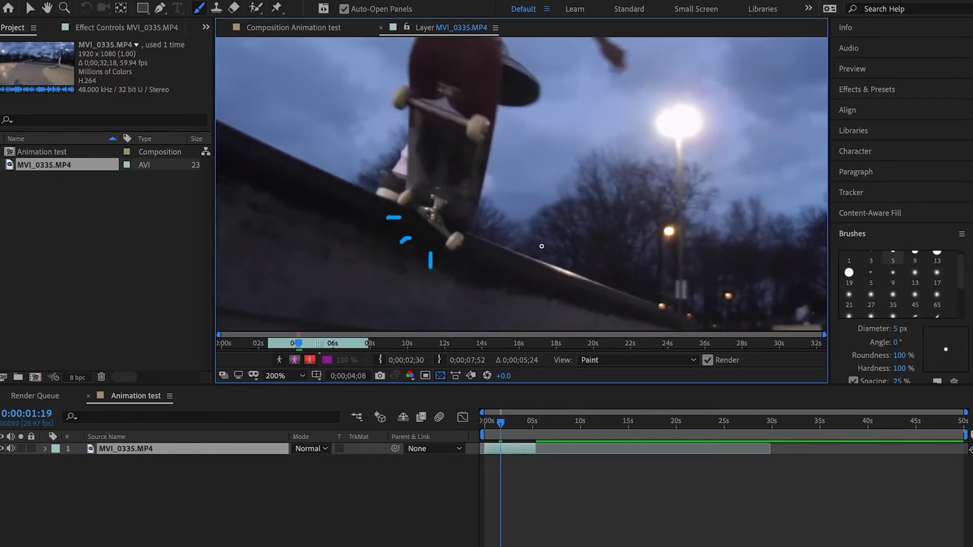
pyautogui.press('pagedown')
pyautogui.press('pagedown')
pyautogui.press('pagedown')
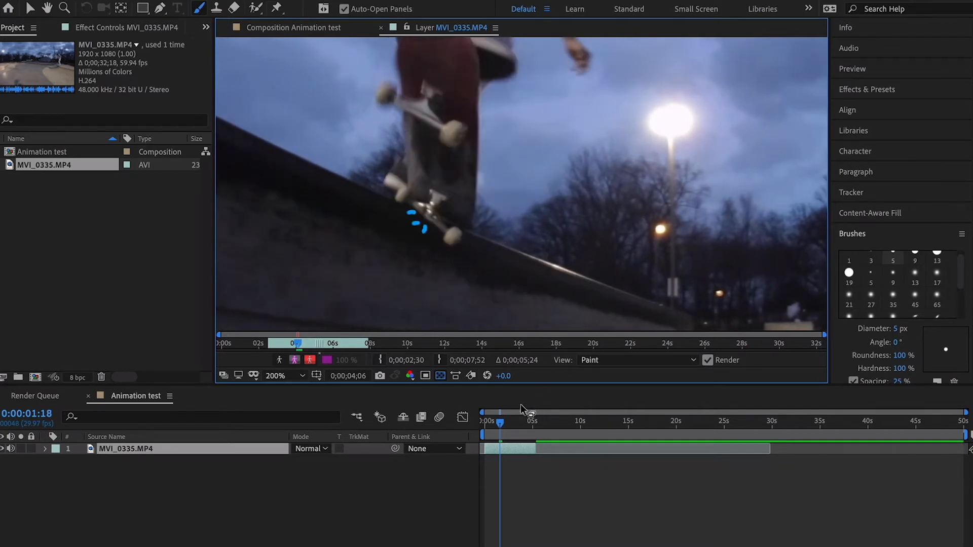
pyautogui.press('pagedown')
pyautogui.press('pagedown')
pyautogui.press('pagedown')
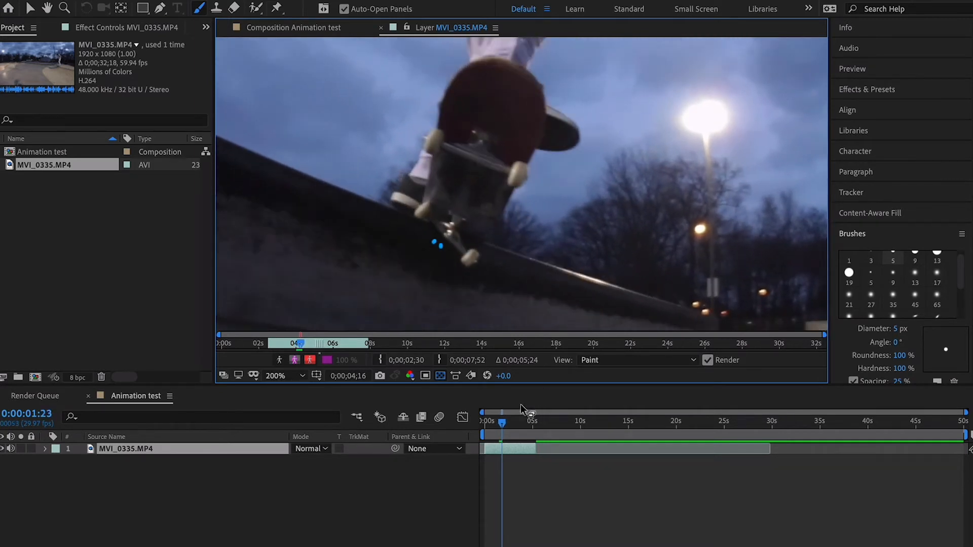
pyautogui.press('pageup')
pyautogui.press('pageup')
pyautogui.press('pageup')
pyautogui.press('pageup')
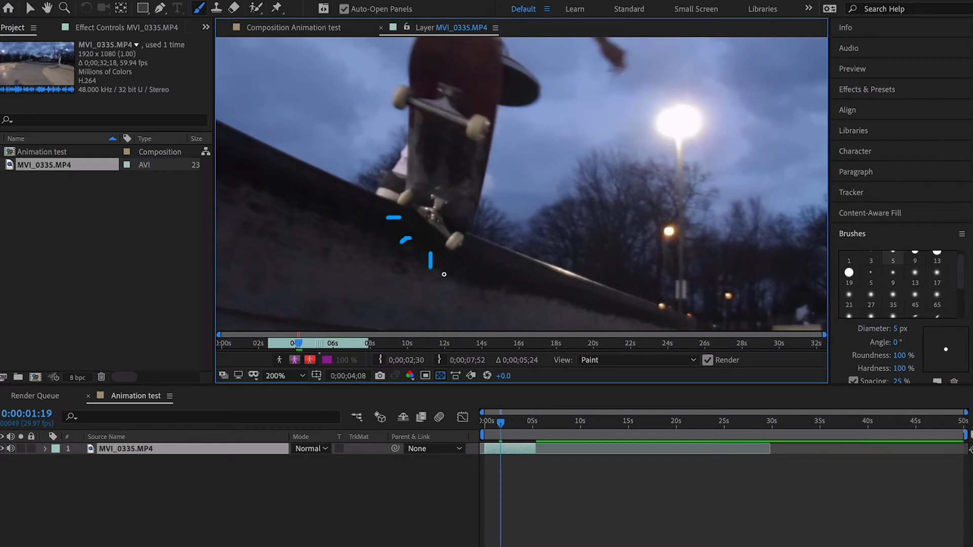
pyautogui.press('pagedown')
pyautogui.press('pageup')
pyautogui.press('pageup')
pyautogui.press('pageup')
pyautogui.press('pageup')
pyautogui.press('pageup')
pyautogui.press('pageup')
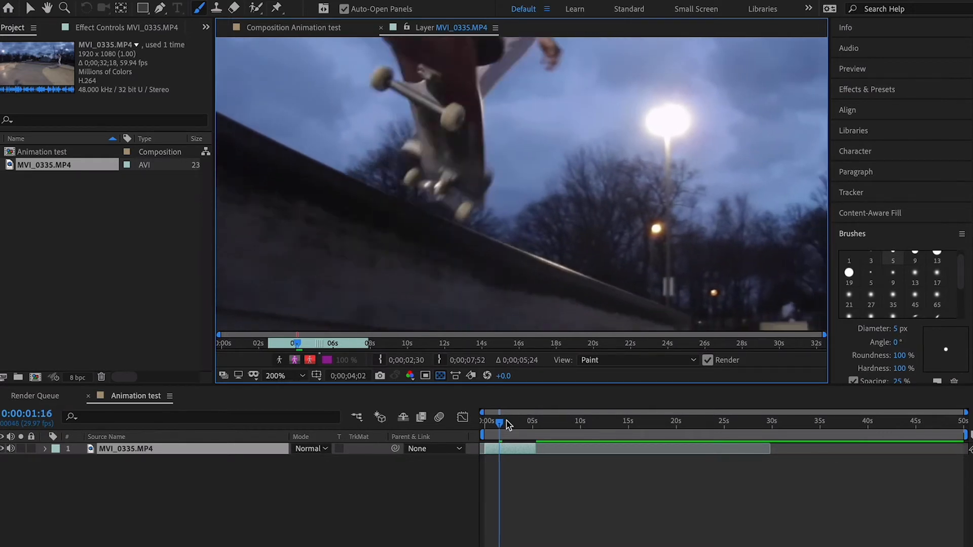
# - Preview the painted animation in motion from near the beginning of the clip, with the whole frame in view
pyautogui.moveTo(500, 423); pyautogui.dragTo(480, 423)
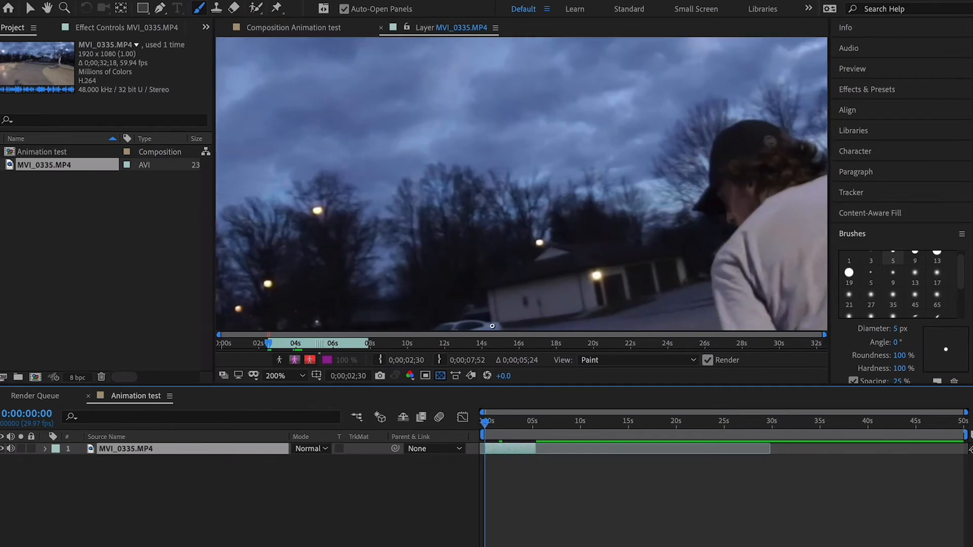
pyautogui.scroll(-4, 492, 326)
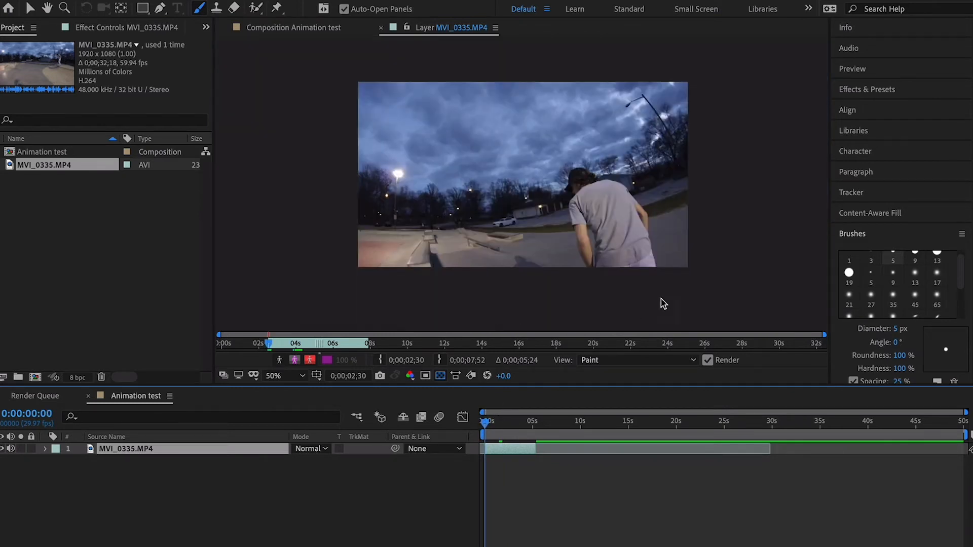
pyautogui.press('space')
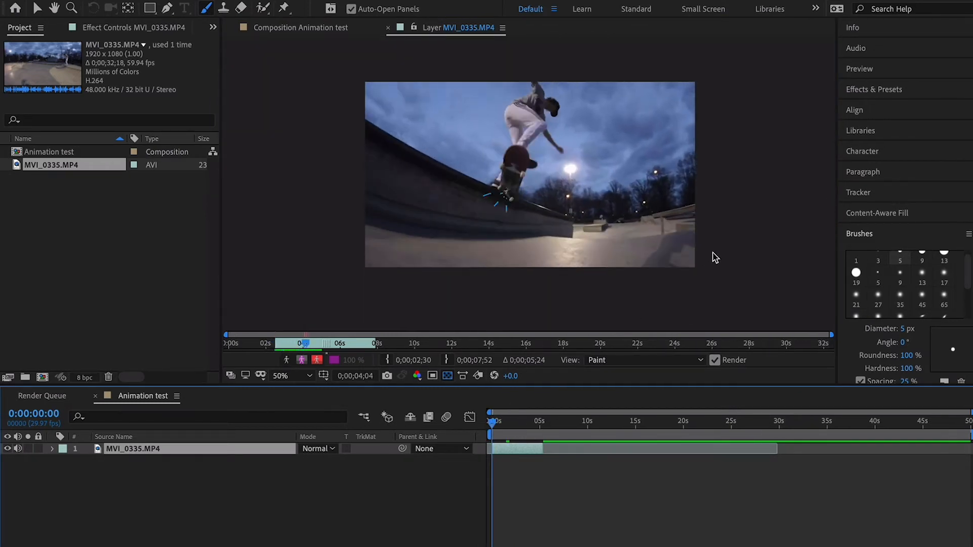
pyautogui.press('space')
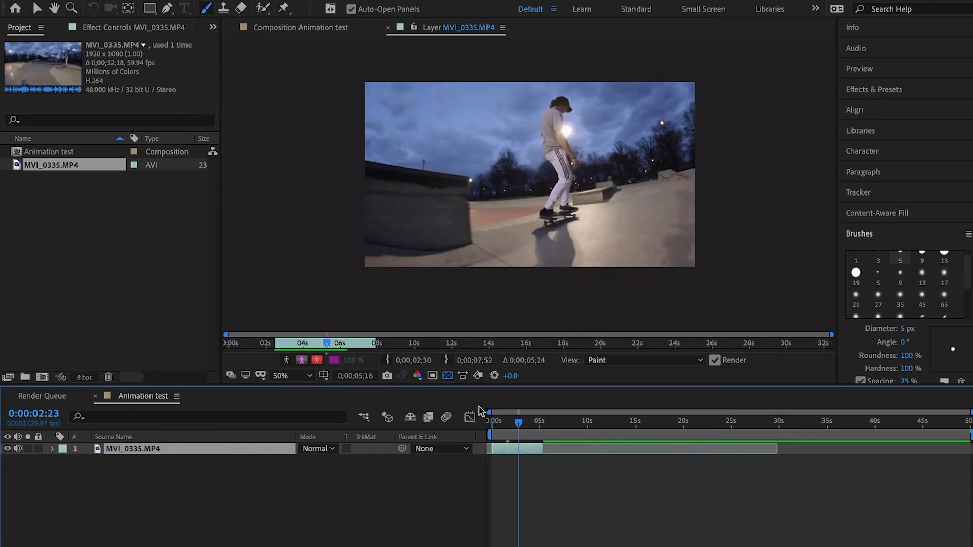
pyautogui.moveTo(517, 423); pyautogui.dragTo(495, 424)
pyautogui.press('space')
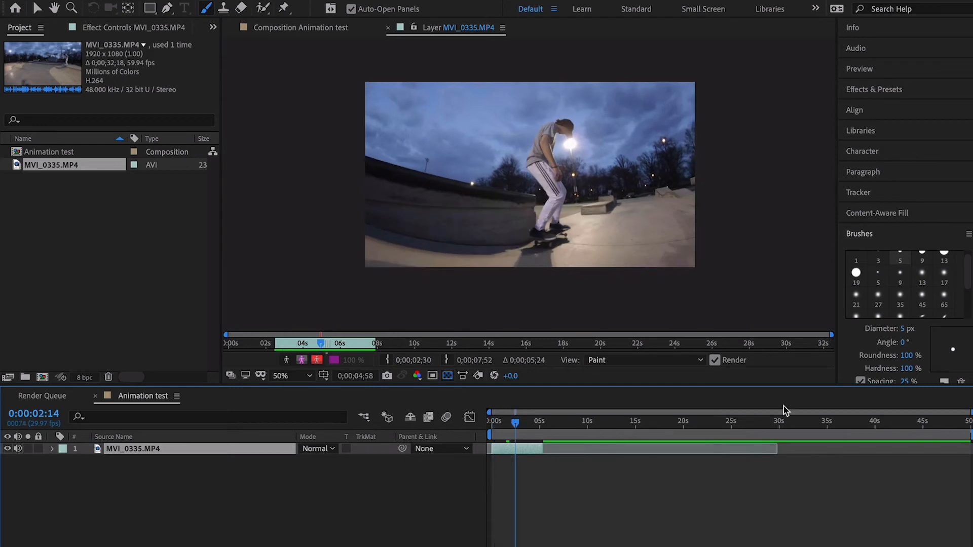
# - Shorten the composition's work area to end at about 5 seconds and return to the frame at 0:00:01:19
pyautogui.moveTo(970, 434); pyautogui.dragTo(540, 457)
pyautogui.moveTo(515, 425); pyautogui.dragTo(507, 425)
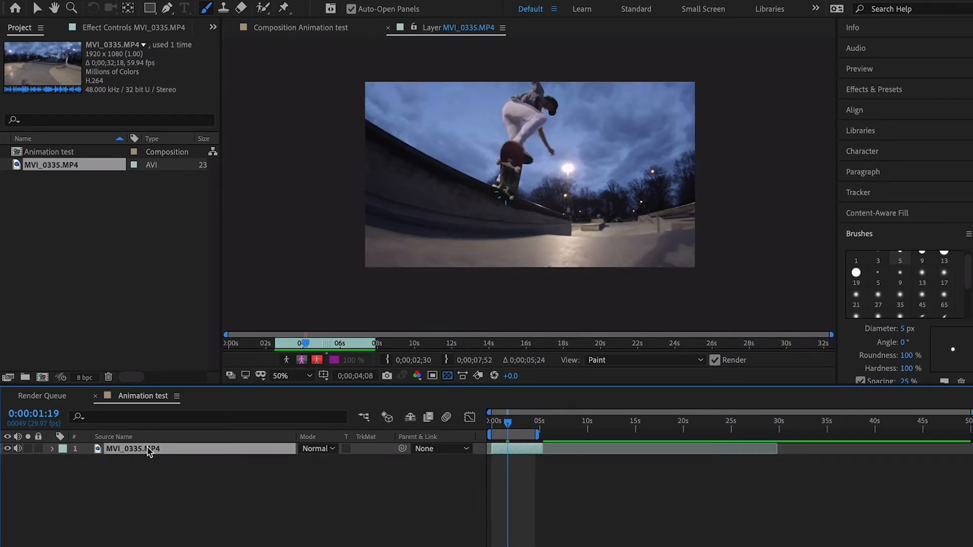
# - Duplicate the MVI_0335.MP4 layer and delete the Paint effect from the lower copy
pyautogui.hotkey('ctrl', 'd')
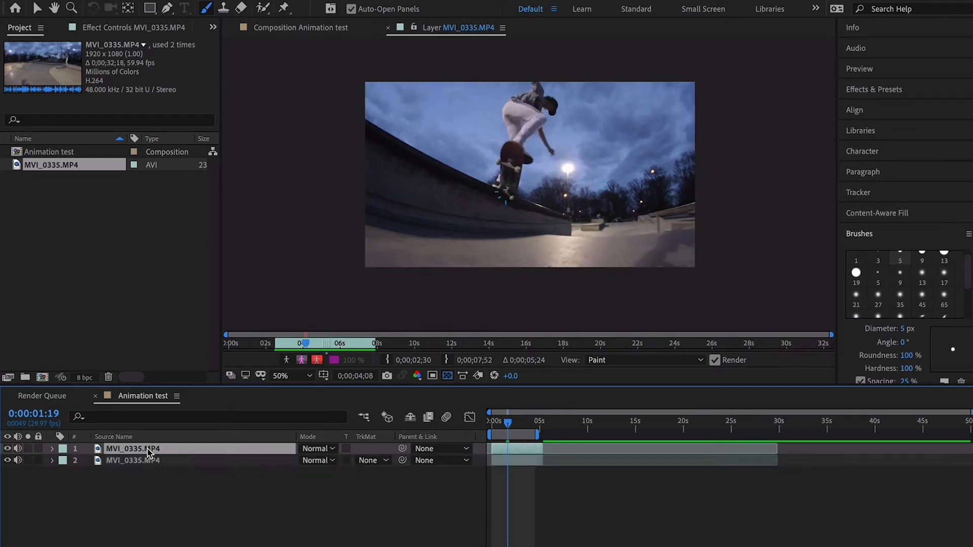
pyautogui.click(144, 462)
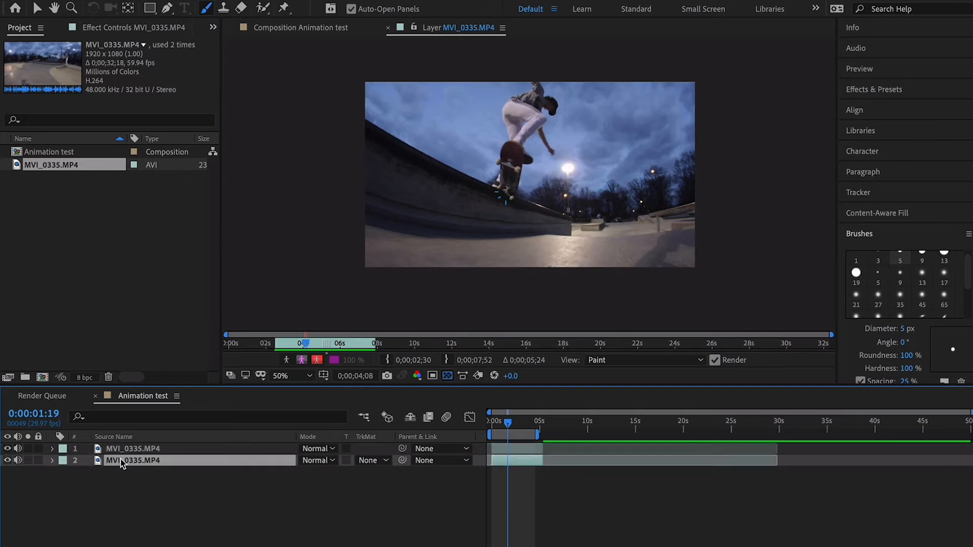
pyautogui.click(52, 461)
pyautogui.click(65, 473)
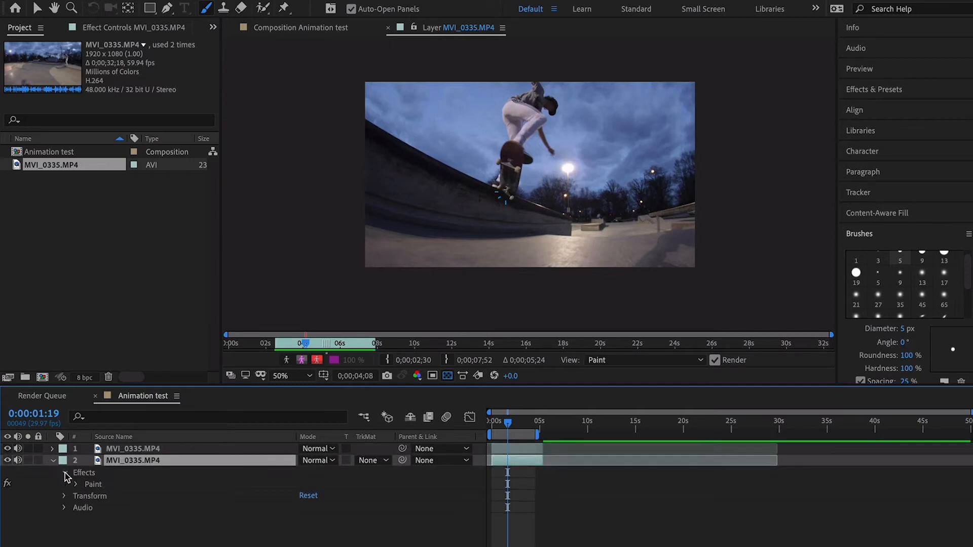
pyautogui.click(99, 486)
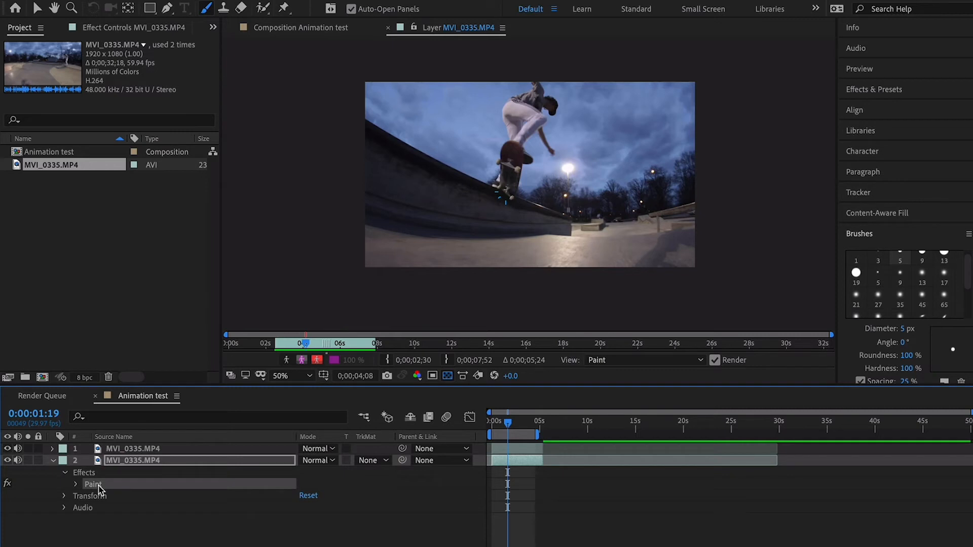
pyautogui.press('Delete')
pyautogui.click(53, 461)
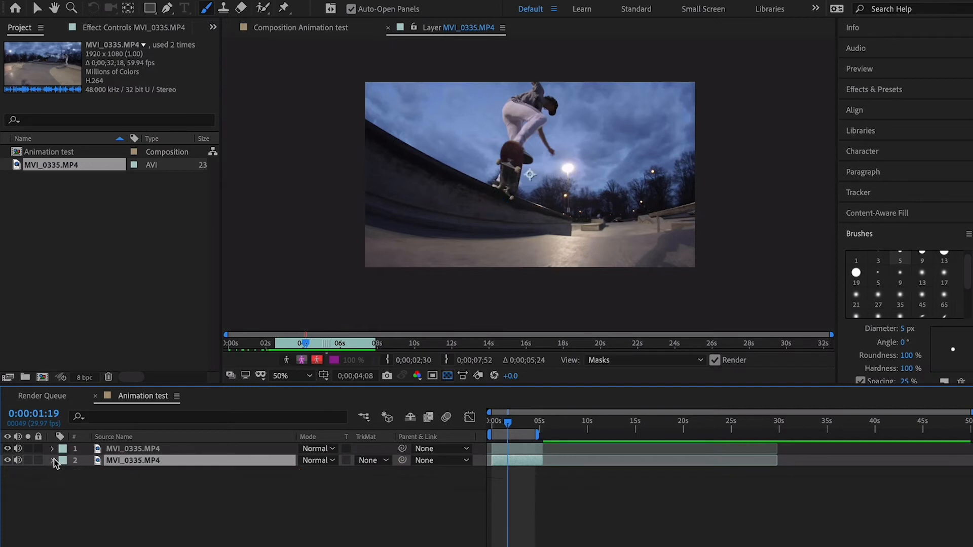
# - Switch the viewer to the Animation test composition and select the upper MVI_0335.MP4 layer containing the paint strokes
pyautogui.click(137, 449)
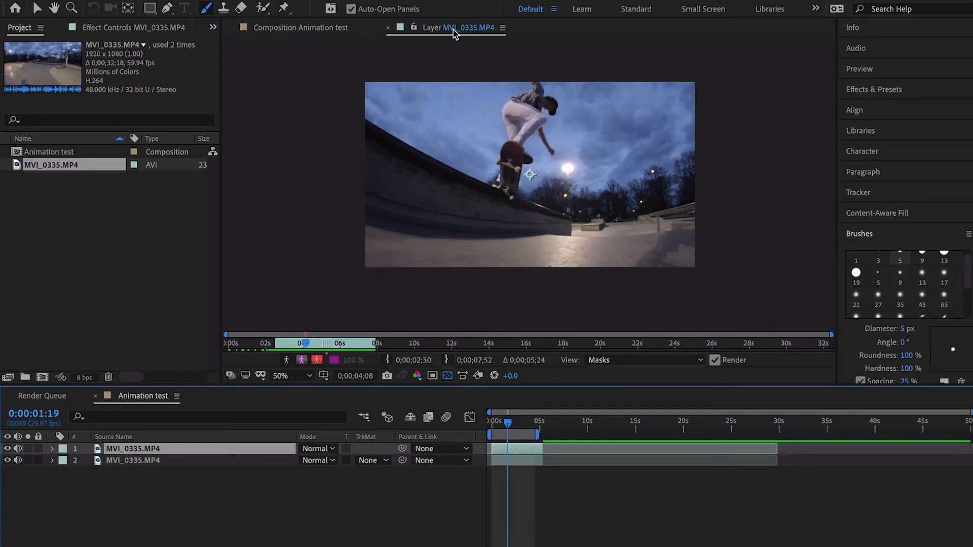
pyautogui.click(302, 29)
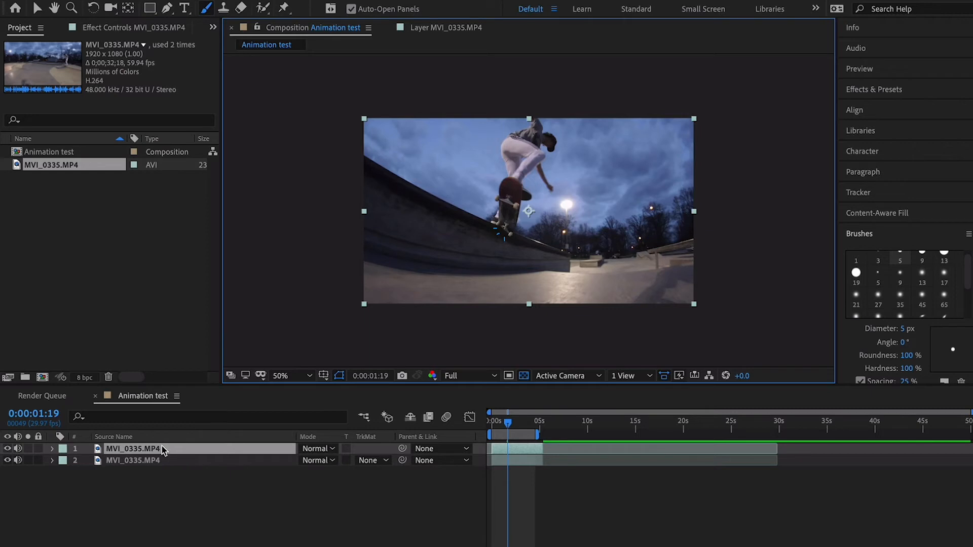
pyautogui.click(156, 462)
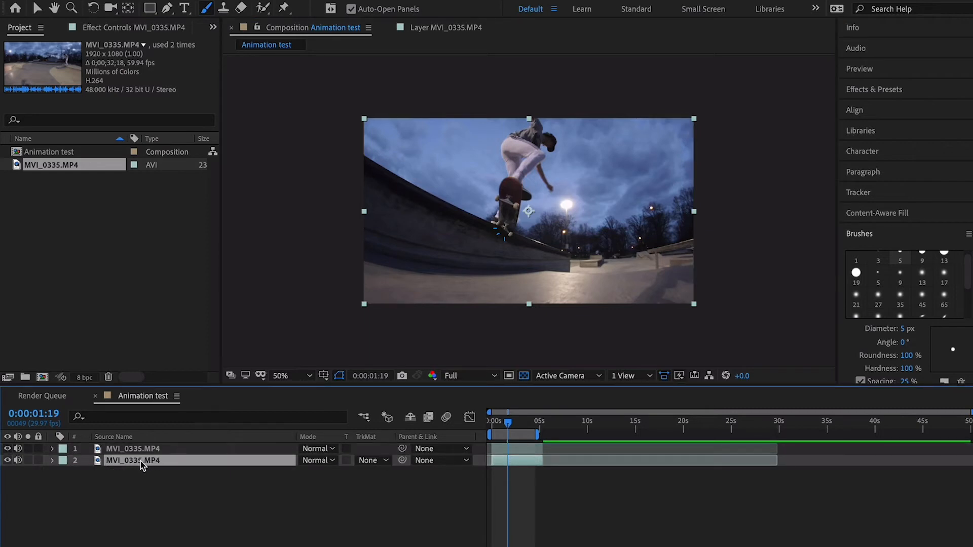
pyautogui.click(150, 449)
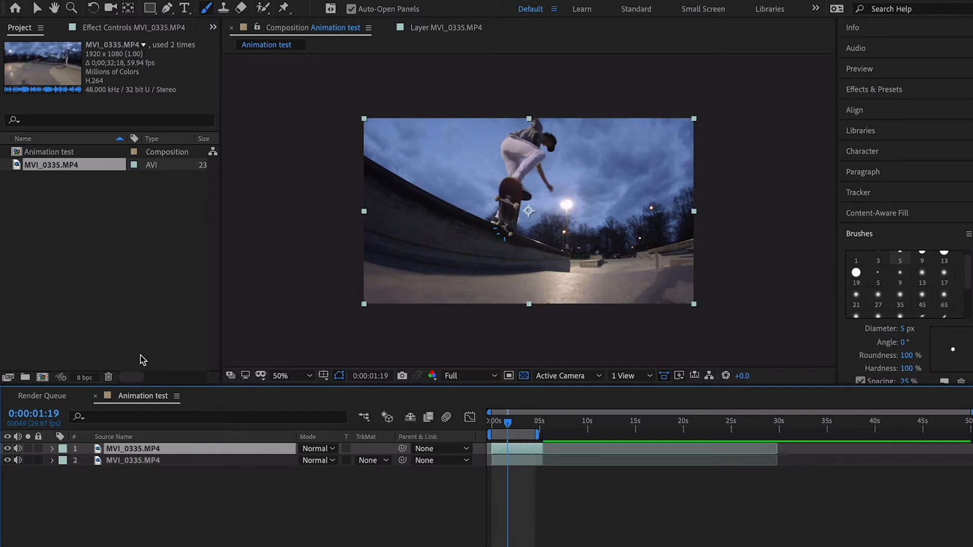
# - Enable Paint on Transparent in the Paint effect of the upper MVI_0335.MP4 layer
pyautogui.click(148, 460)
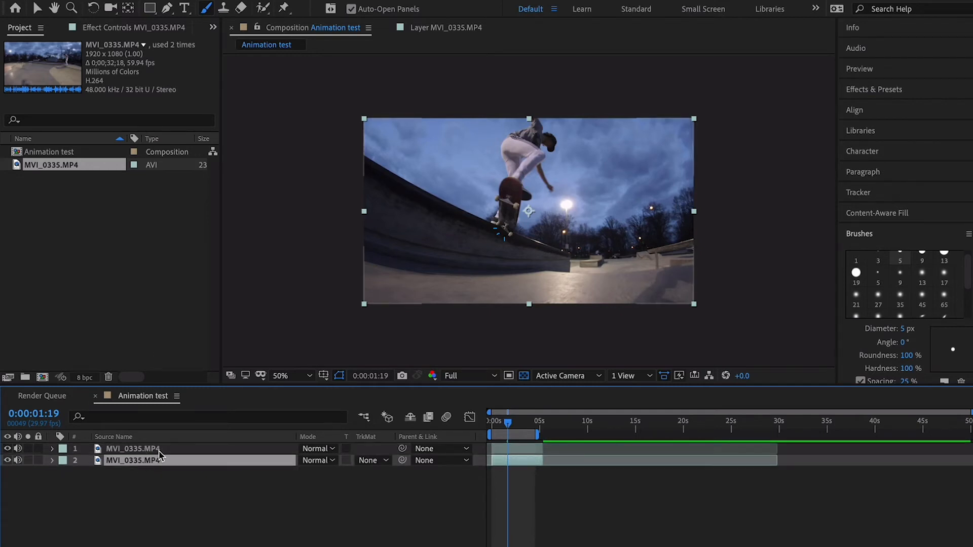
pyautogui.click(158, 451)
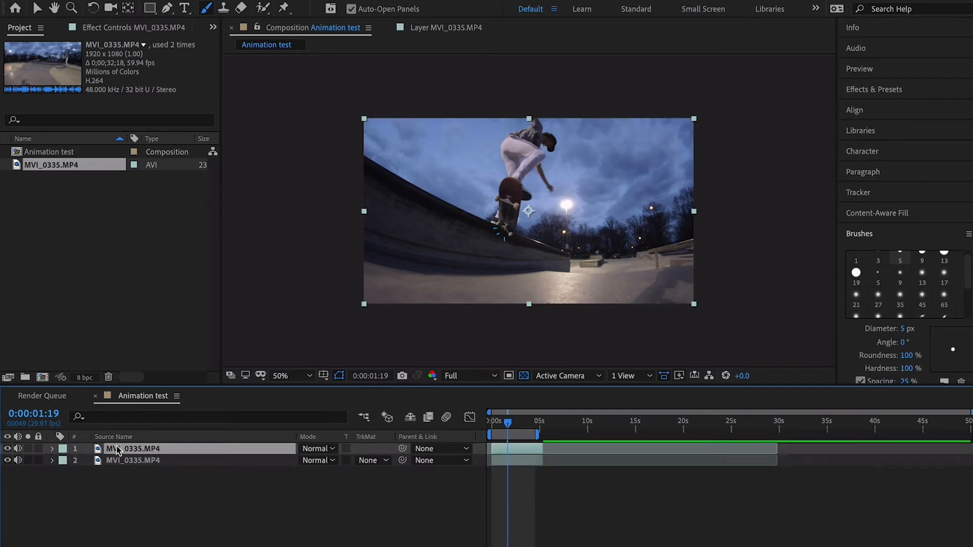
pyautogui.click(137, 29)
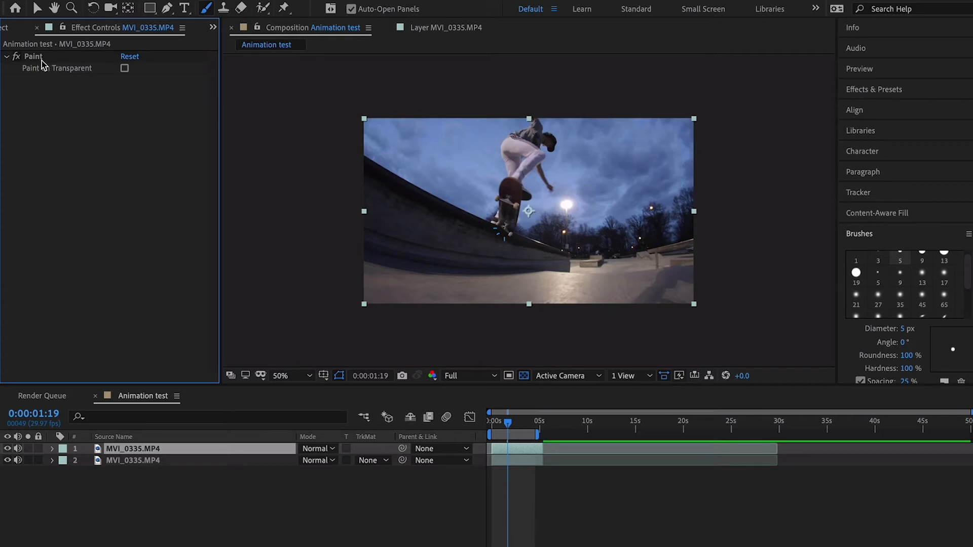
pyautogui.click(124, 69)
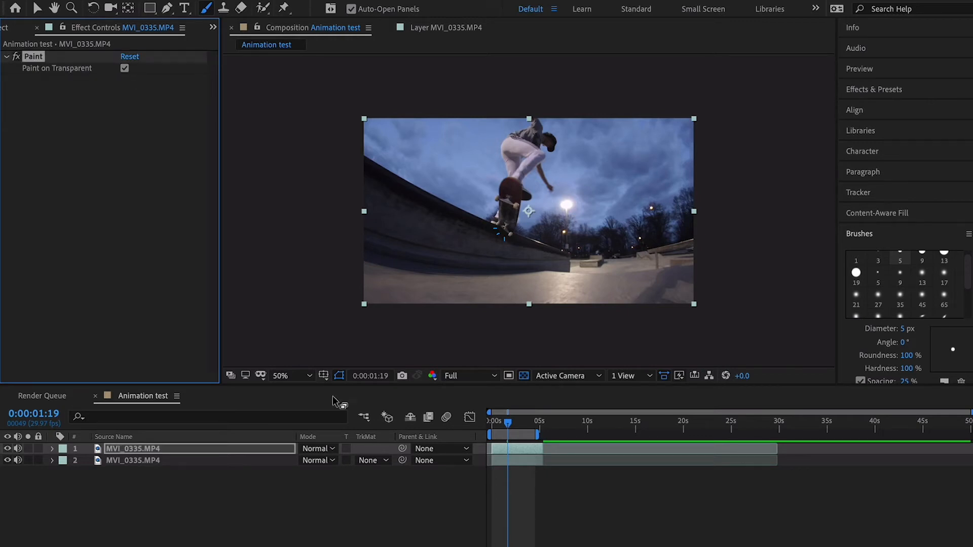
# - Hide the lower MVI_0335.MP4 layer, turn off the transparency grid to inspect the isolated strokes, and show the layer again
pyautogui.click(140, 452)
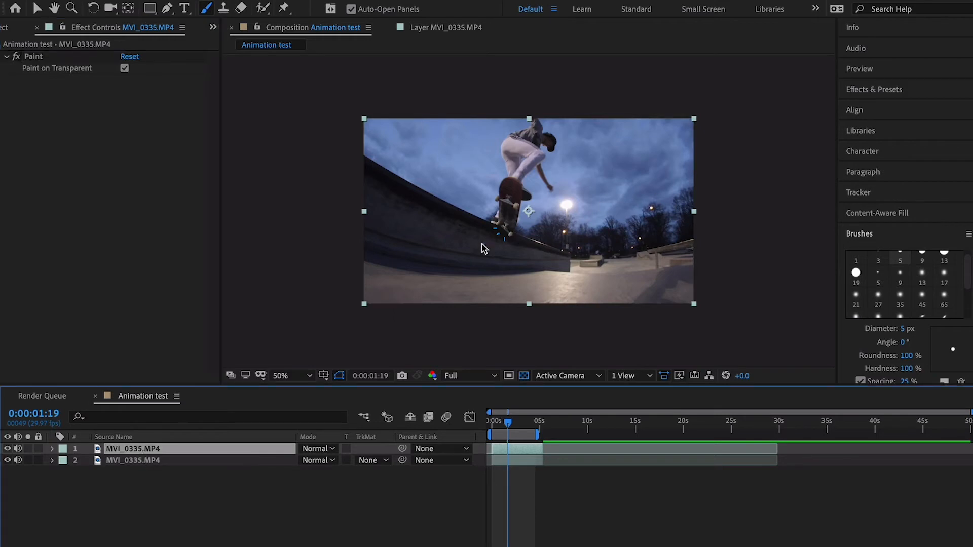
pyautogui.click(7, 460)
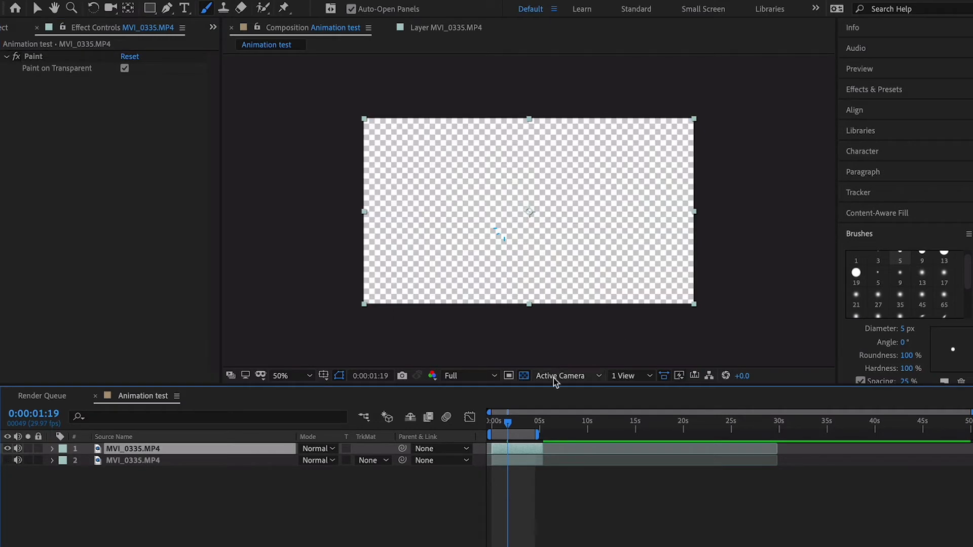
pyautogui.click(524, 375)
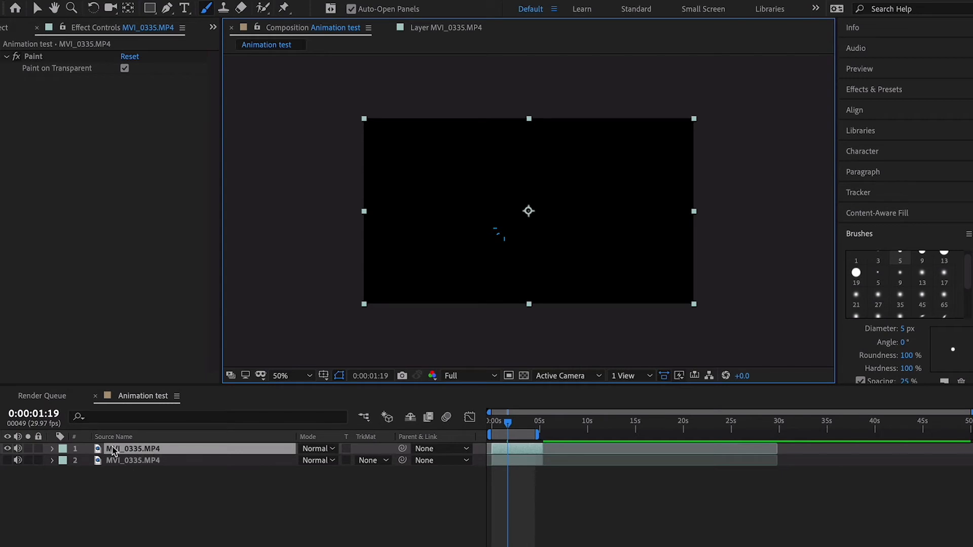
pyautogui.click(7, 460)
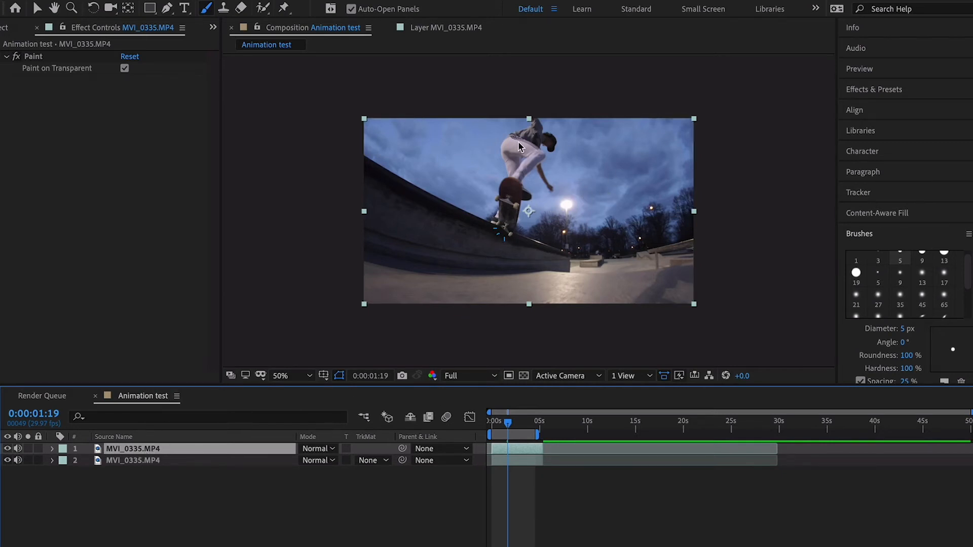
# - Find the Stylize Glow effect and apply it to the upper MVI_0335.MP4 layer with the paint strokes
pyautogui.click(911, 91)
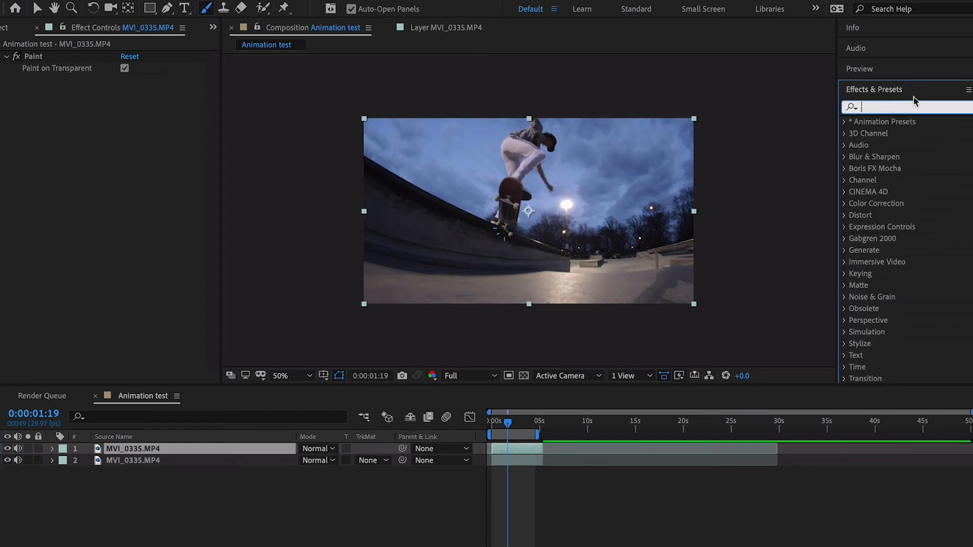
pyautogui.write('Glow')
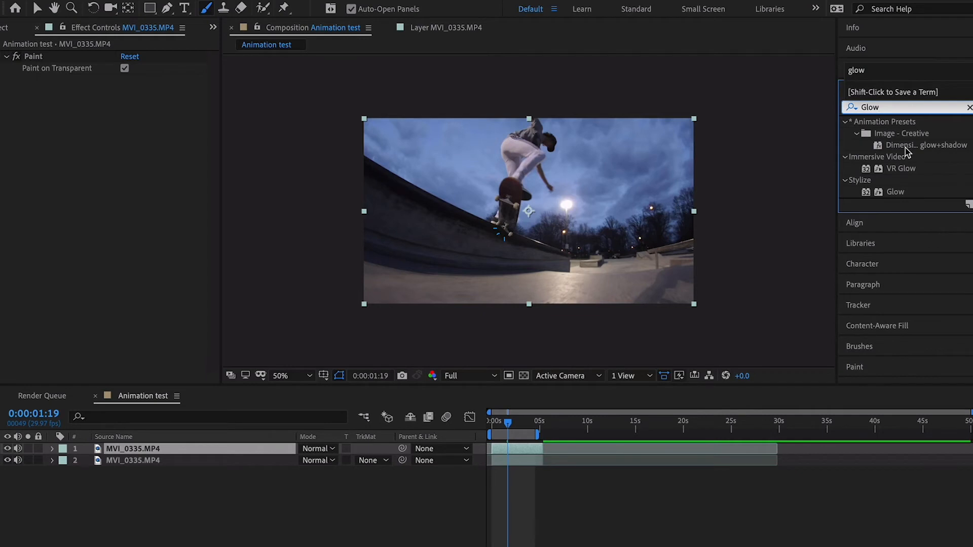
pyautogui.click(896, 192)
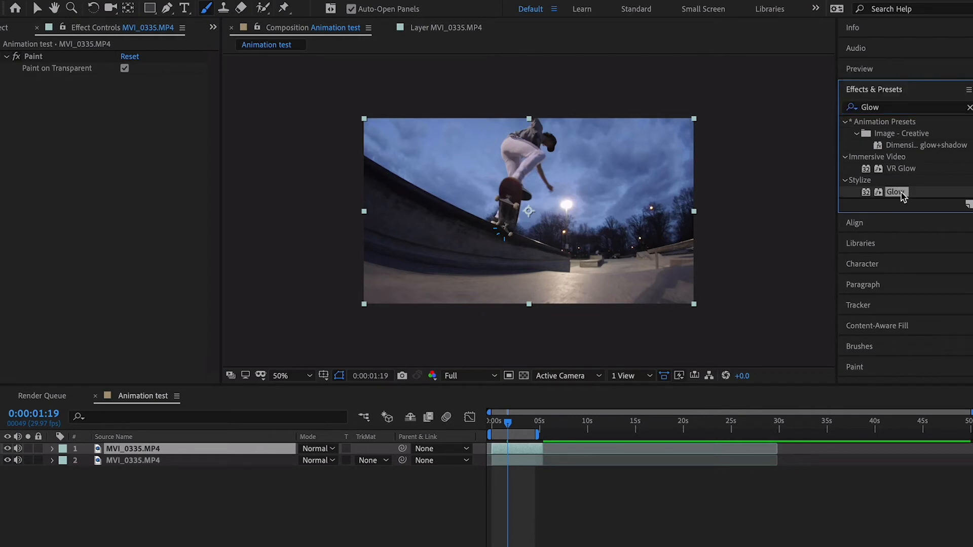
pyautogui.moveTo(898, 192)
pyautogui.mouseDown()
pyautogui.moveTo(841, 196)
pyautogui.moveTo(276, 382)
pyautogui.moveTo(233, 455)
pyautogui.moveTo(227, 448)
pyautogui.mouseUp()
pyautogui.press('v')
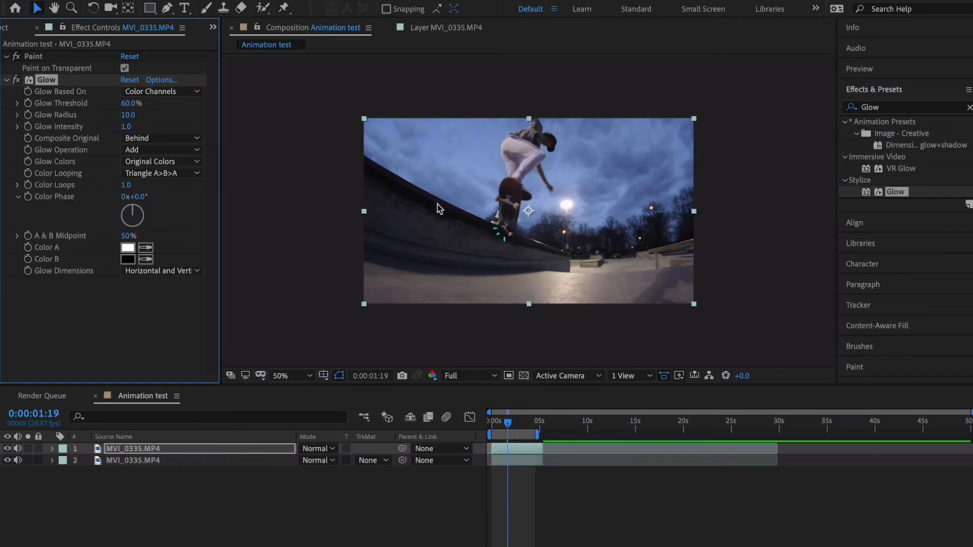
# - Set the Glow effect's intensity to 2.0, radius to 18.0 and threshold to 28.2% while viewing the strokes up close
pyautogui.press('.')
pyautogui.press('.')
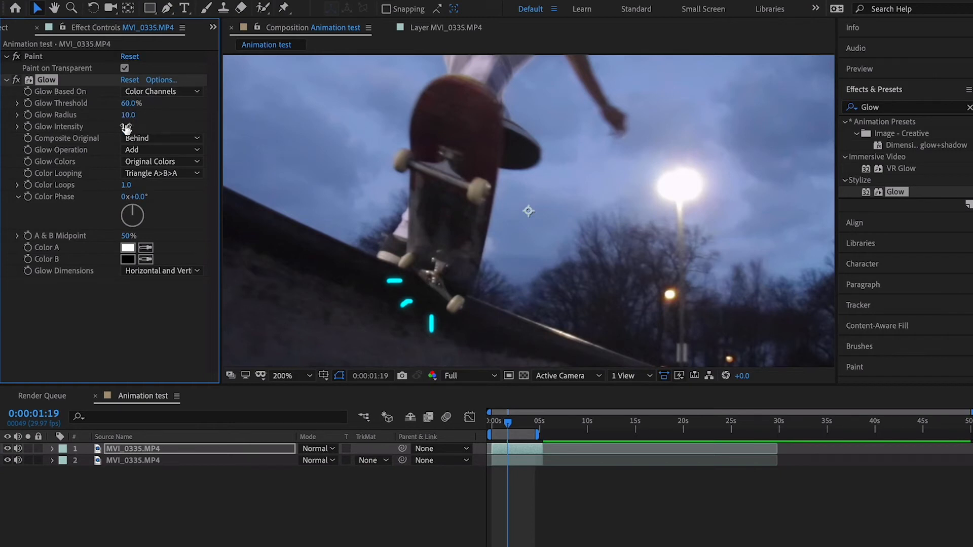
pyautogui.moveTo(127, 127); pyautogui.dragTo(192, 127)
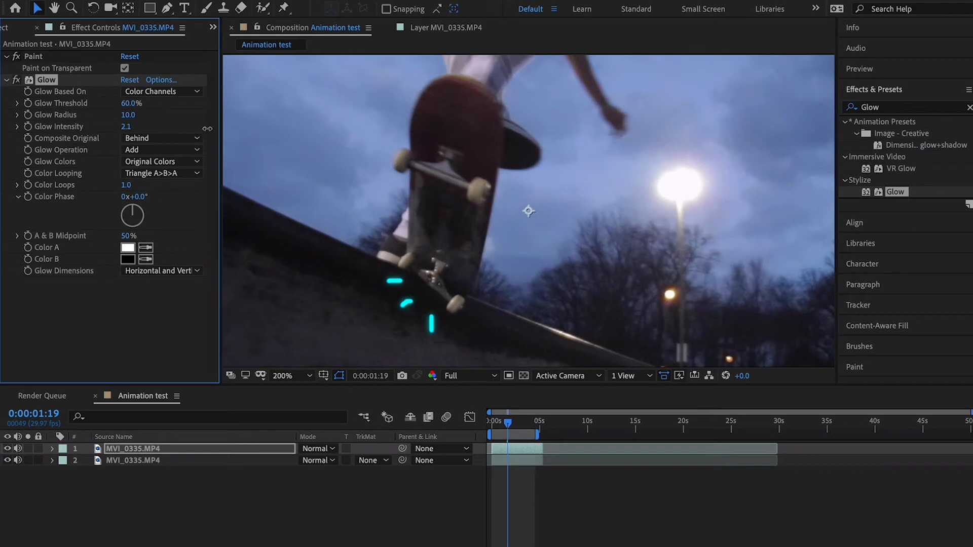
pyautogui.moveTo(203, 128); pyautogui.dragTo(196, 130)
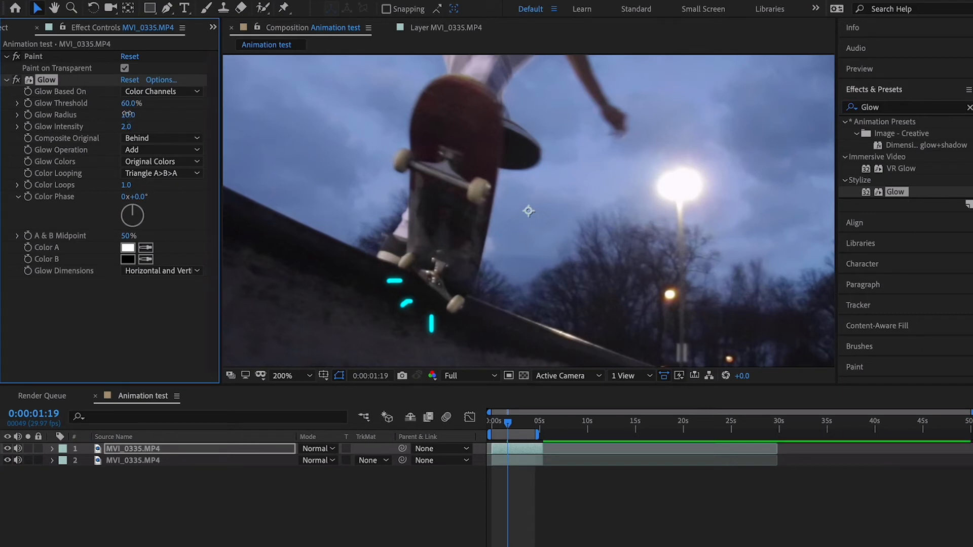
pyautogui.moveTo(128, 114)
pyautogui.mouseDown()
pyautogui.moveTo(161, 118)
pyautogui.moveTo(140, 122)
pyautogui.mouseUp()
pyautogui.moveTo(128, 101)
pyautogui.mouseDown()
pyautogui.moveTo(186, 103)
pyautogui.moveTo(136, 123)
pyautogui.moveTo(163, 121)
pyautogui.moveTo(100, 133)
pyautogui.mouseUp()
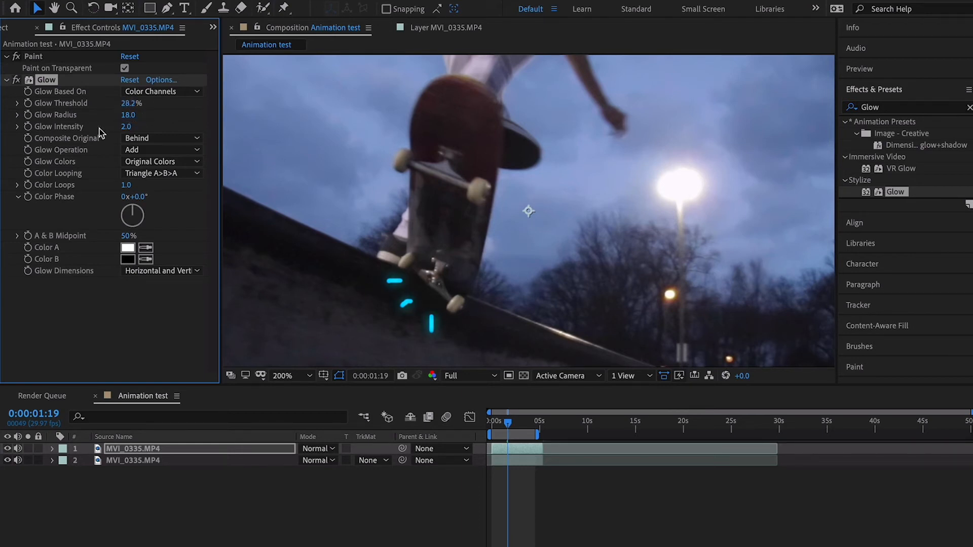
# - Preview the glowing stroke animation from the beginning of the composition with the whole frame in view
pyautogui.moveTo(506, 423); pyautogui.dragTo(493, 422)
pyautogui.press('space')
pyautogui.scroll(-4, 552, 225)
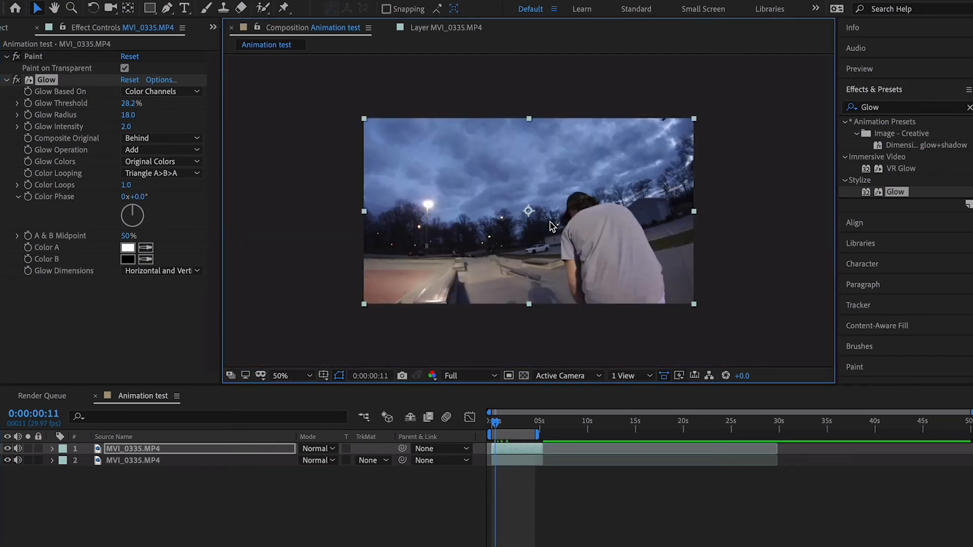
pyautogui.click(573, 515)
pyautogui.press('space')
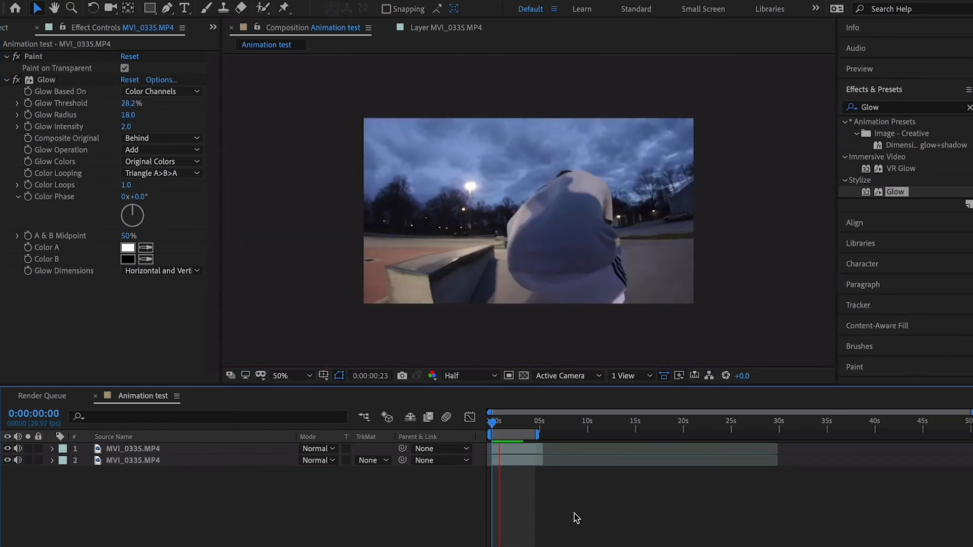
pyautogui.press('space')
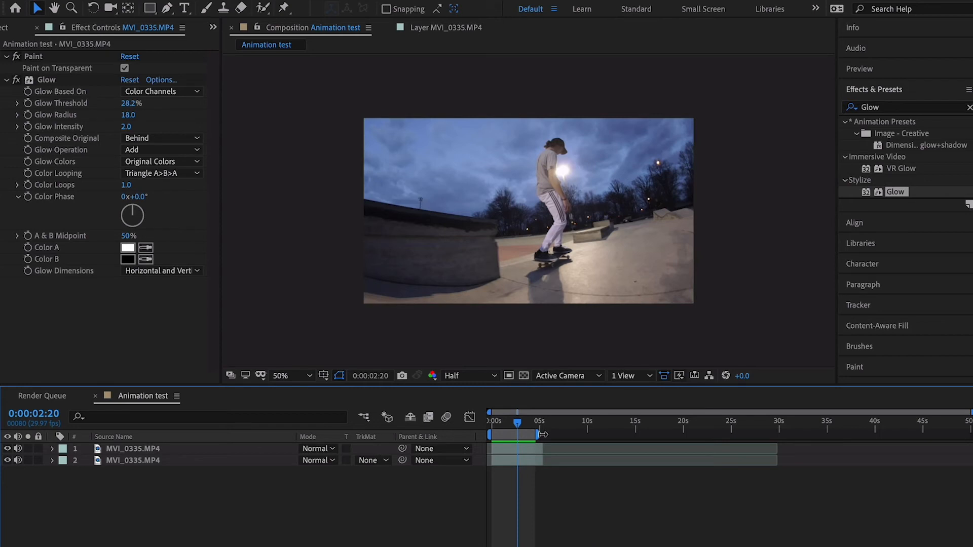
# - Extend the work area's end slightly past 5 seconds and preview the composition from near its beginning
pyautogui.moveTo(540, 434); pyautogui.dragTo(547, 435)
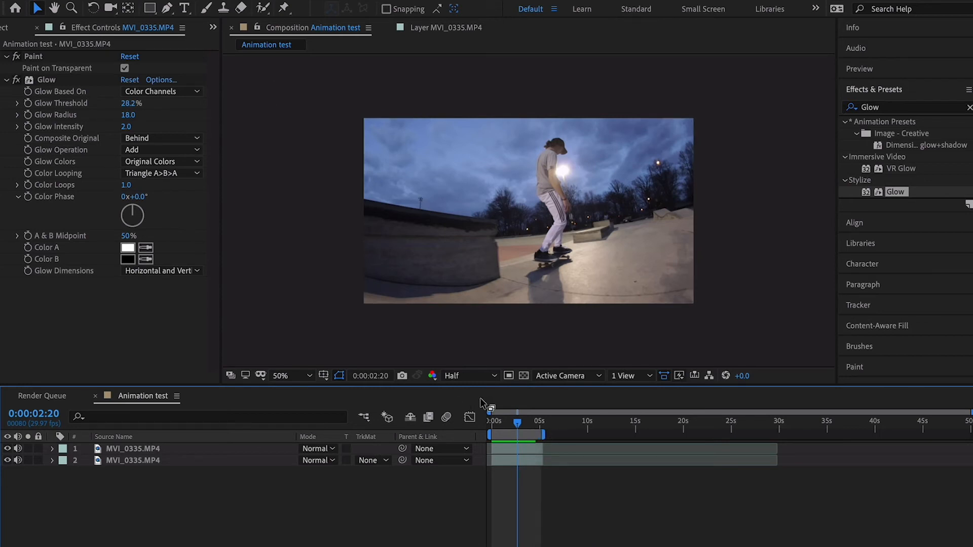
pyautogui.click(495, 421)
pyautogui.press('space')
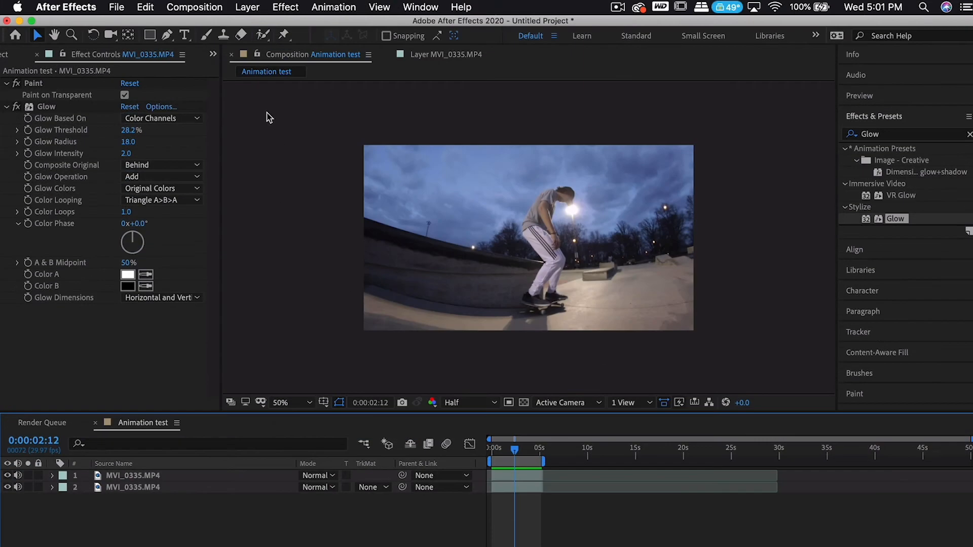
# - Add the Animation test composition to the Render Queue and save its output as Animation test.mov in QuickTime format on the Desktop
pyautogui.click(117, 7)
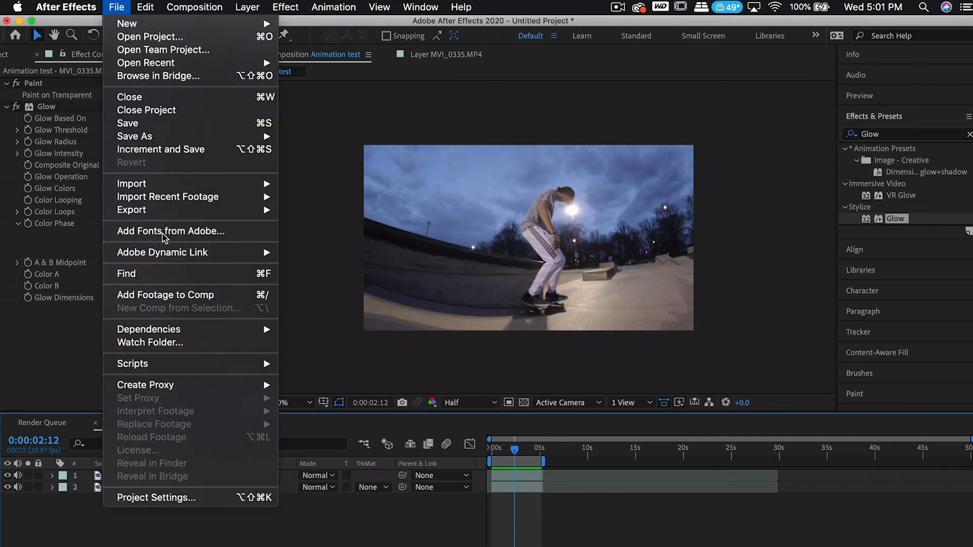
pyautogui.moveTo(196, 210)
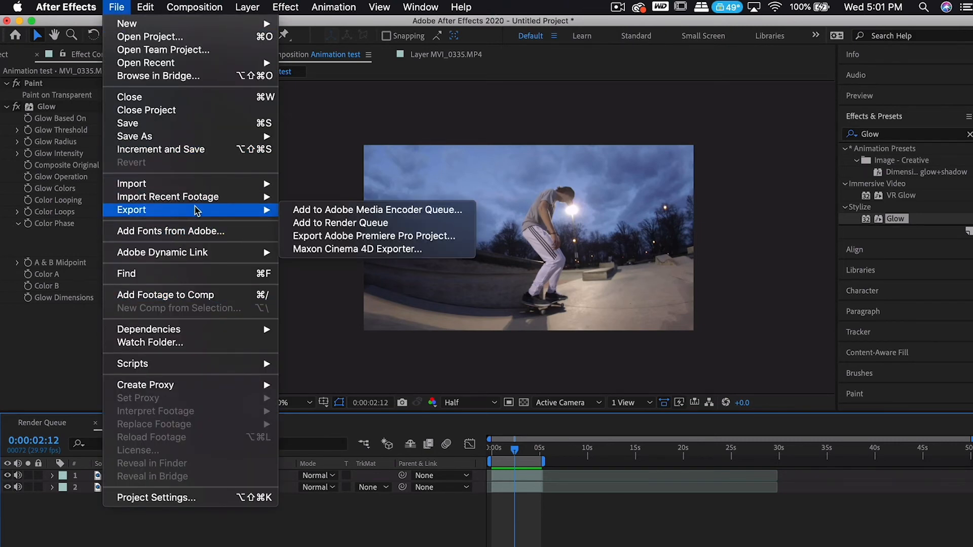
pyautogui.click(362, 226)
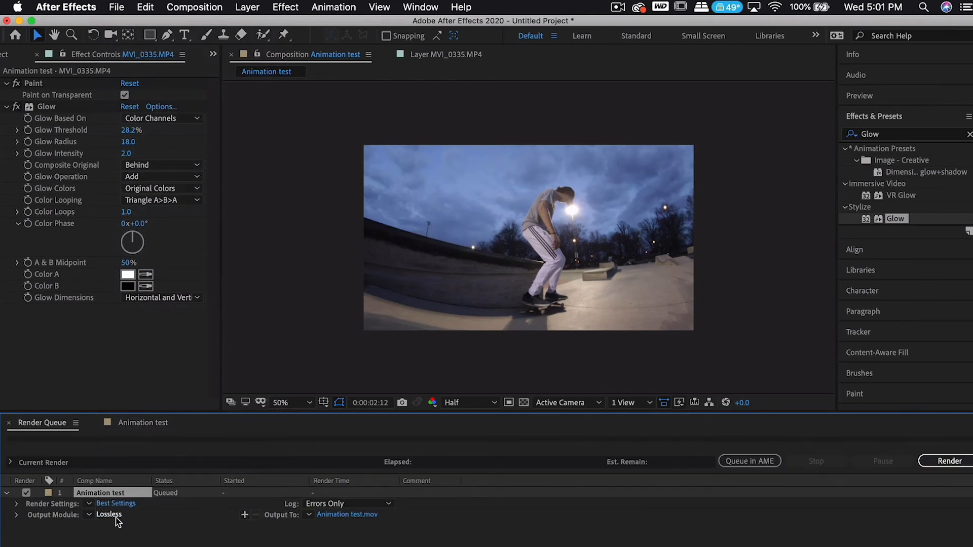
pyautogui.click(331, 515)
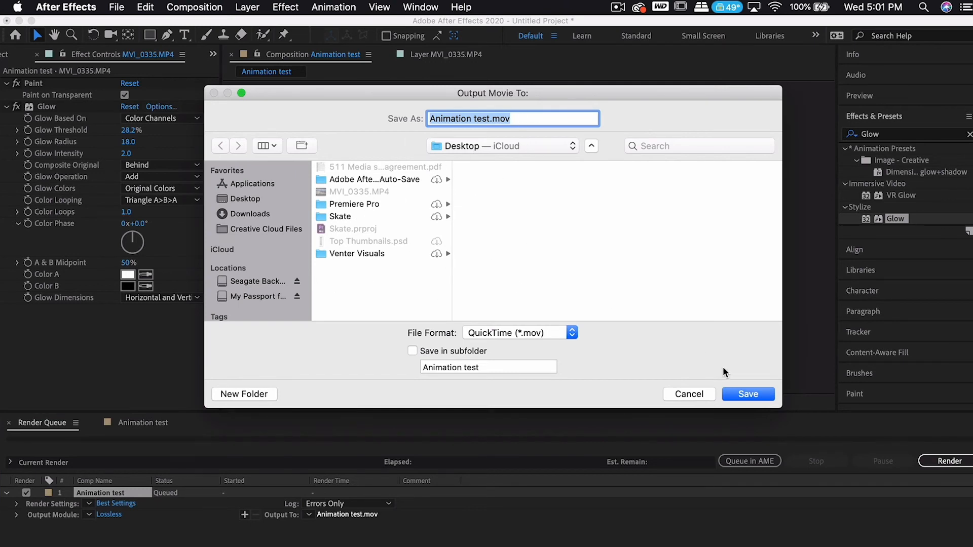
pyautogui.click(743, 395)
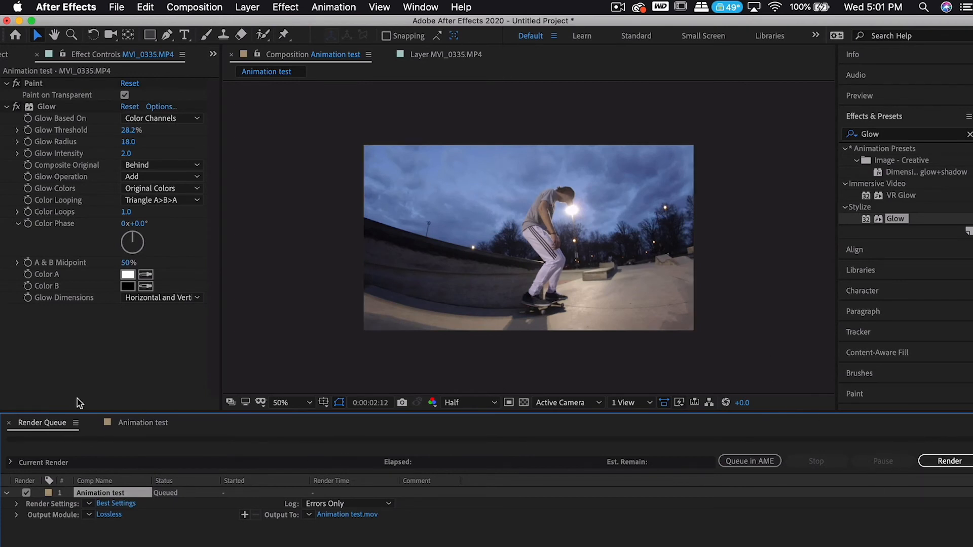
# - Return to the Animation test timeline and move the current time to 0:00:00:09
pyautogui.click(147, 424)
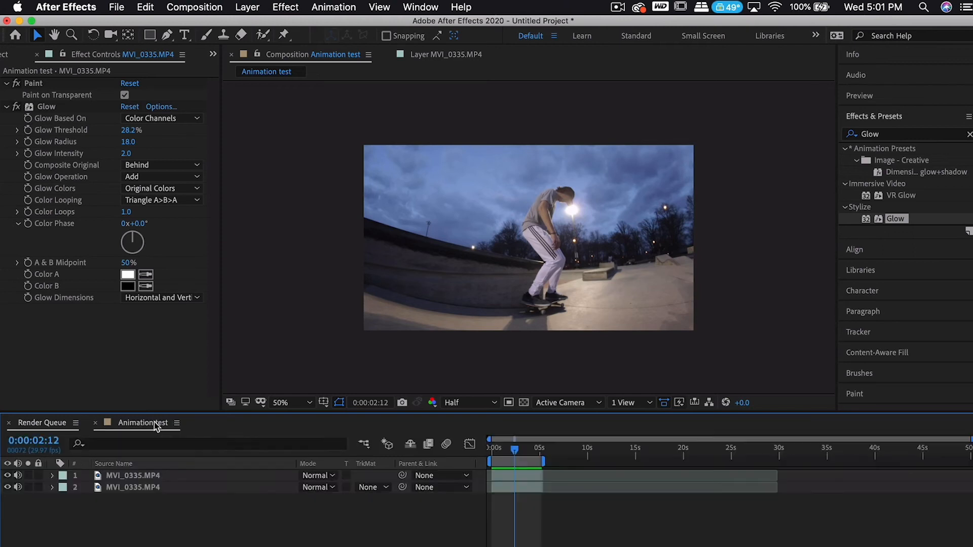
pyautogui.moveTo(515, 456); pyautogui.dragTo(493, 455)
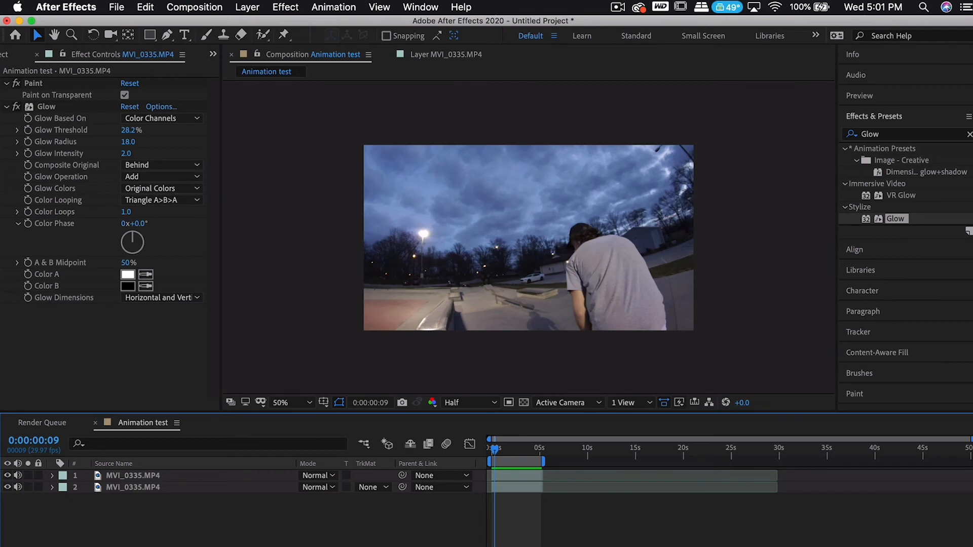
pyautogui.press('super+Tab')
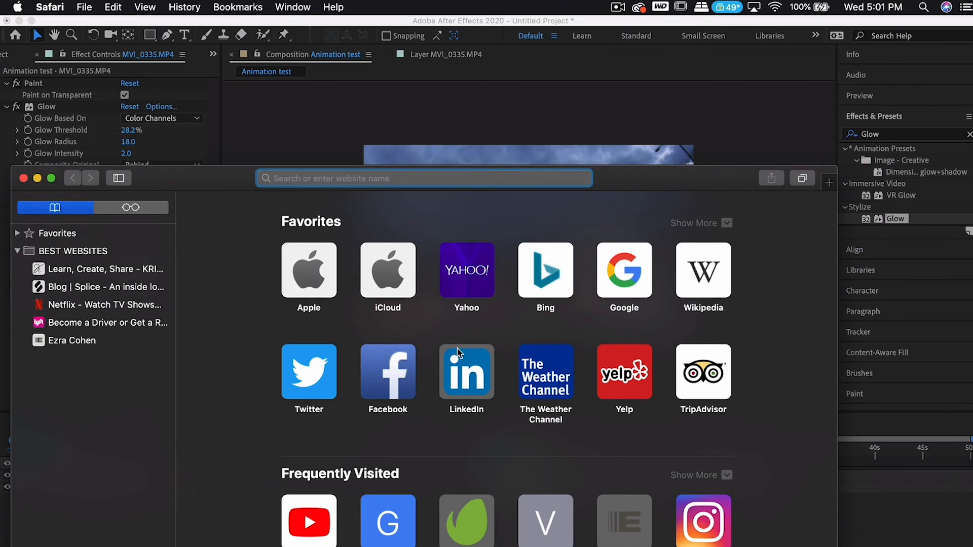
pyautogui.write('www.ventervisuals.com')
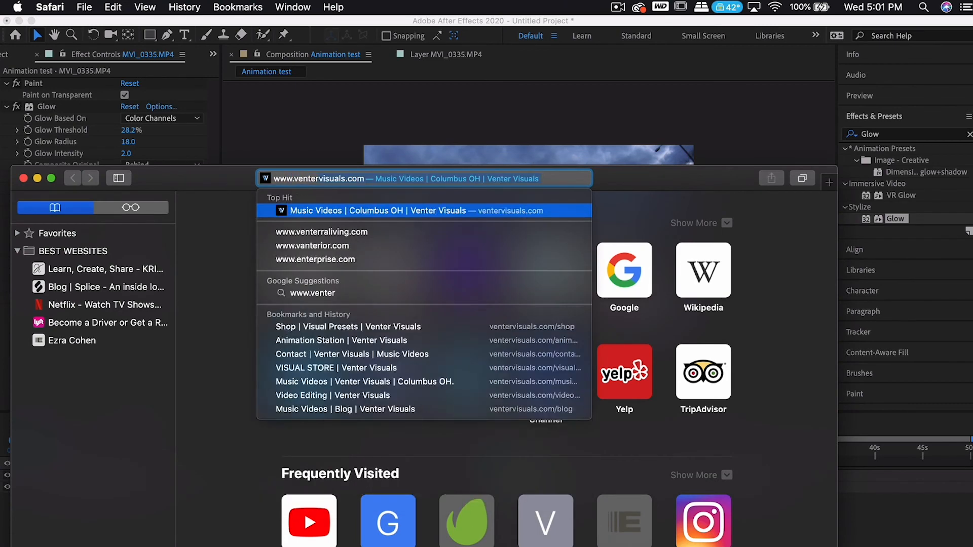
pyautogui.press('Return')
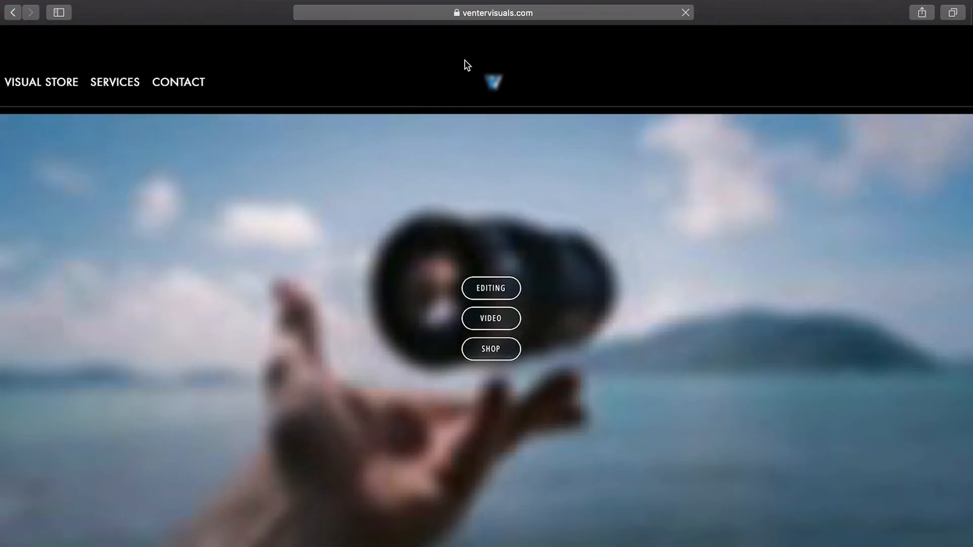
# - Open the Animation Station page from the Visual Store and look through its description and sample animations
pyautogui.moveTo(31, 86)
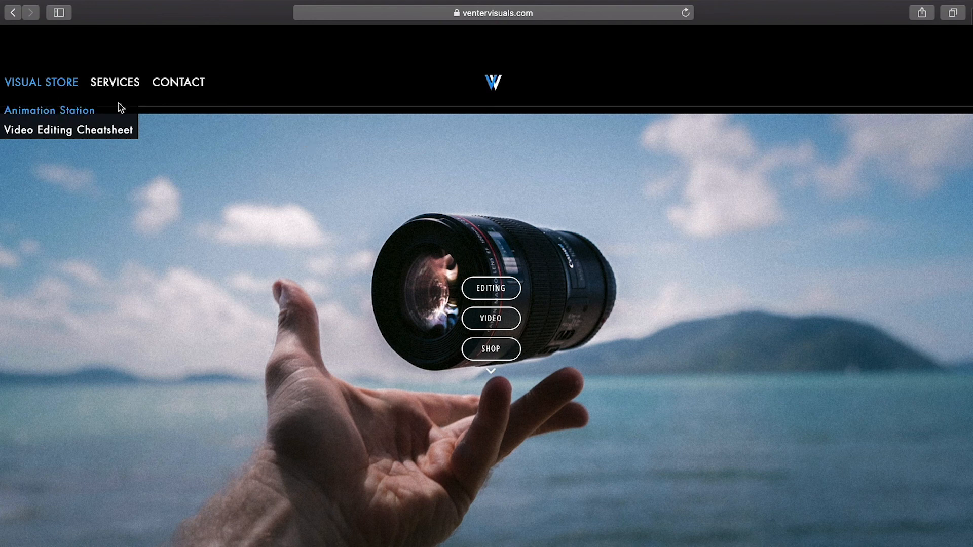
pyautogui.click(76, 110)
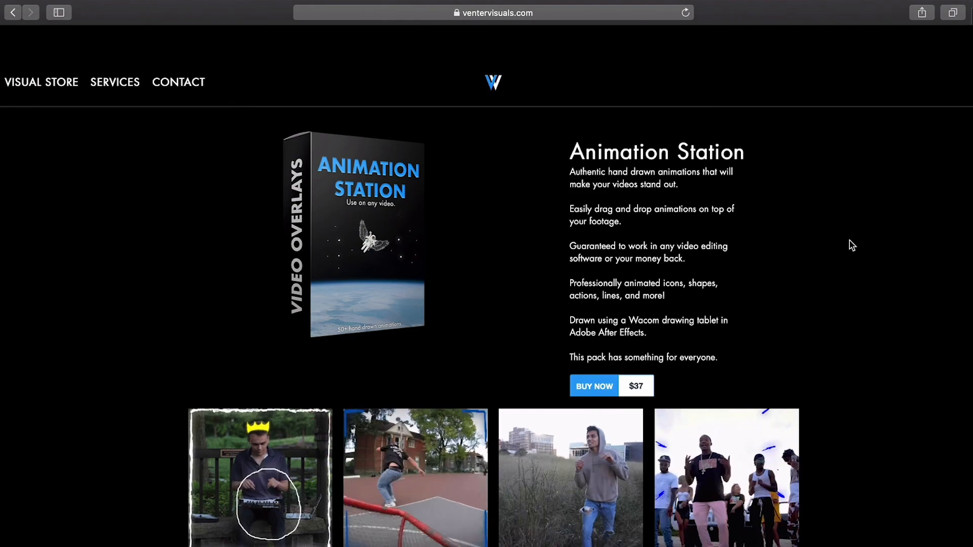
pyautogui.scroll(-1, 849, 240)
pyautogui.scroll(-3, 850, 240)
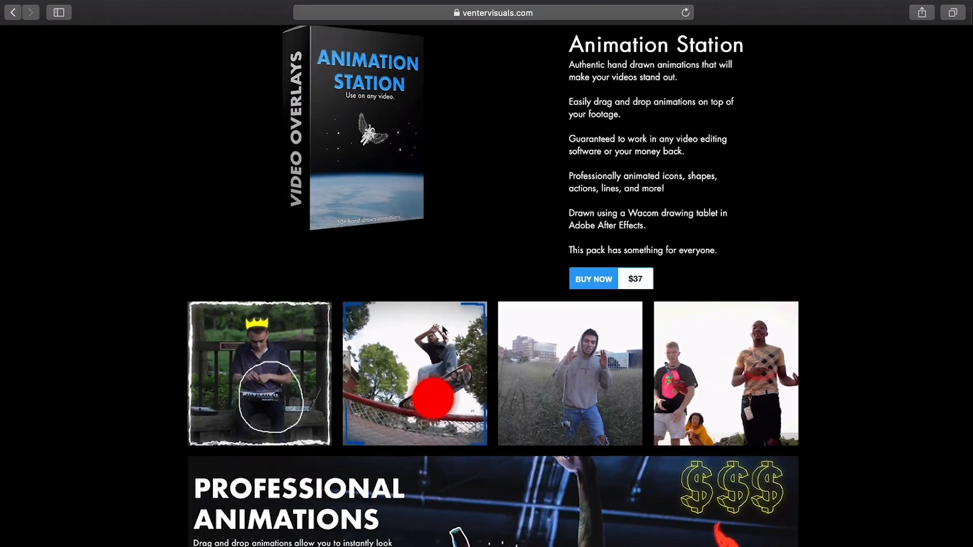
pyautogui.scroll(-8, 893, 311)
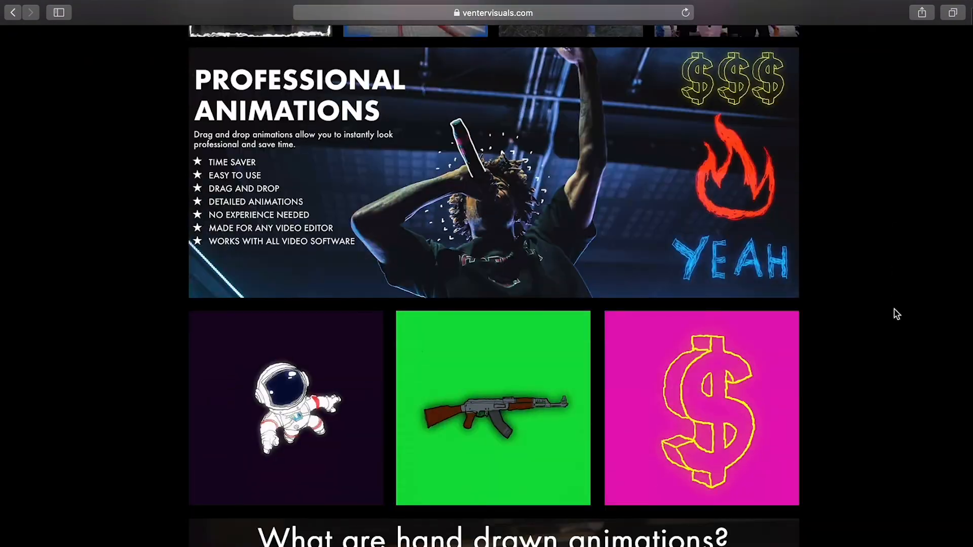
# - Review the Animation Station page's sections on hand-drawn animations, the trailer, pack contents and free trial, and return to the product summary
pyautogui.scroll(-6, 897, 315)
pyautogui.scroll(-4, 896, 315)
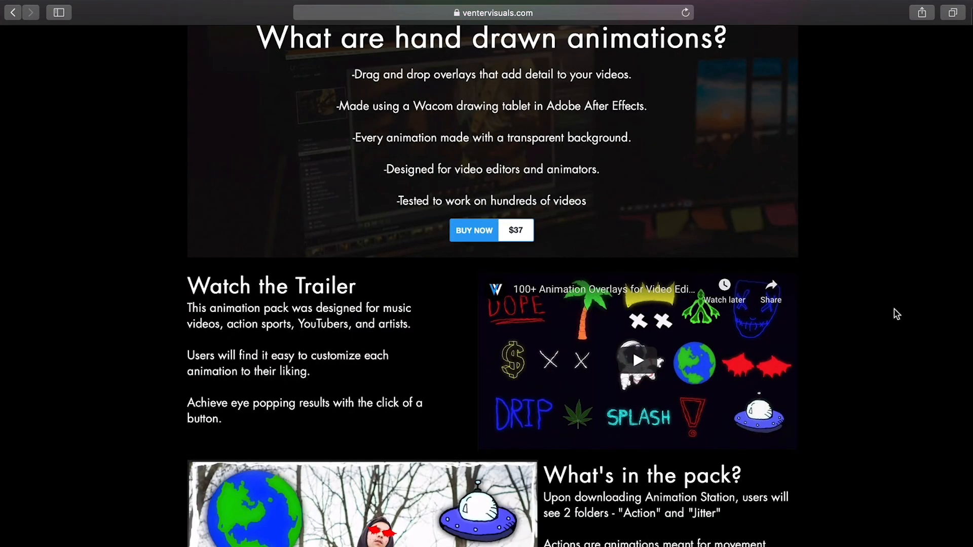
pyautogui.scroll(-8, 896, 314)
pyautogui.scroll(2, 896, 315)
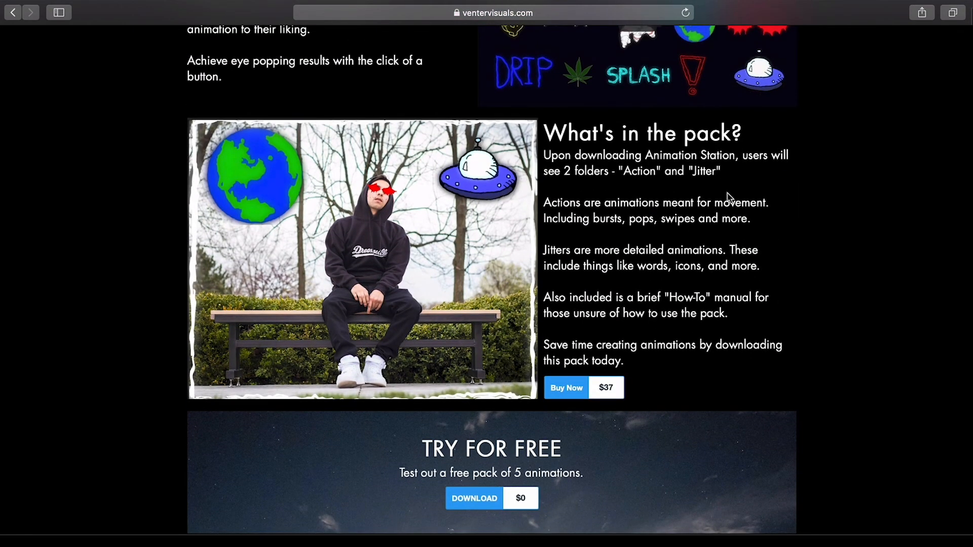
pyautogui.scroll(4, 628, 211)
pyautogui.scroll(-2, 665, 451)
pyautogui.scroll(-1, 665, 451)
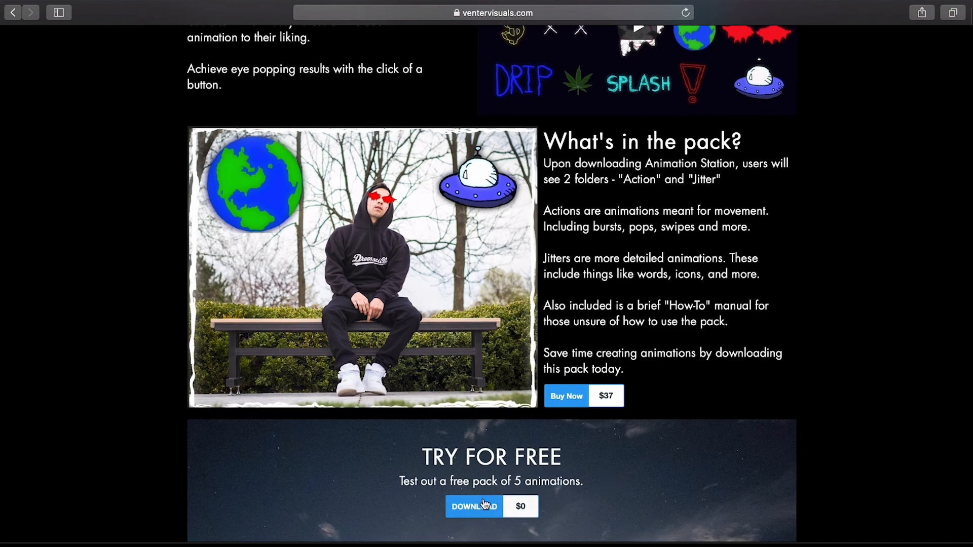
pyautogui.scroll(15, 634, 252)
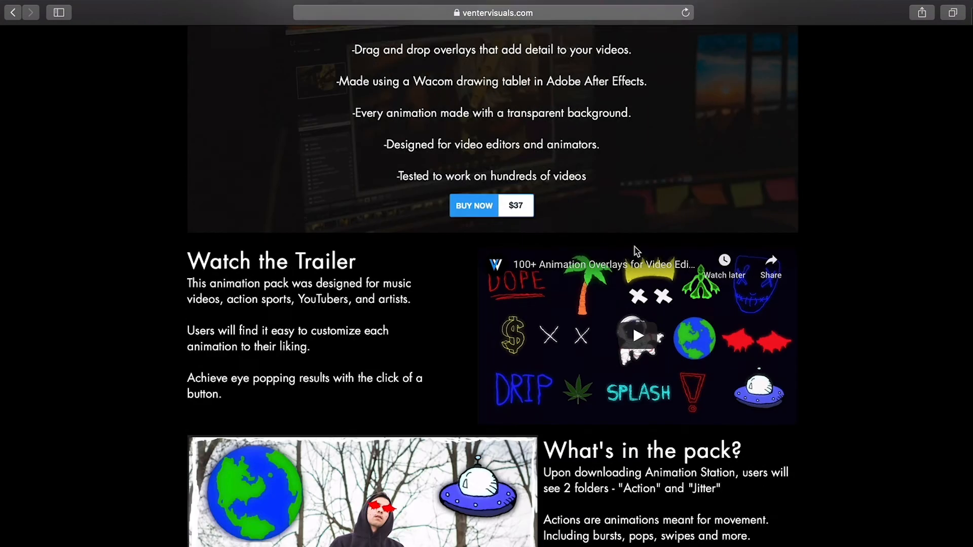
pyautogui.scroll(5, 637, 251)
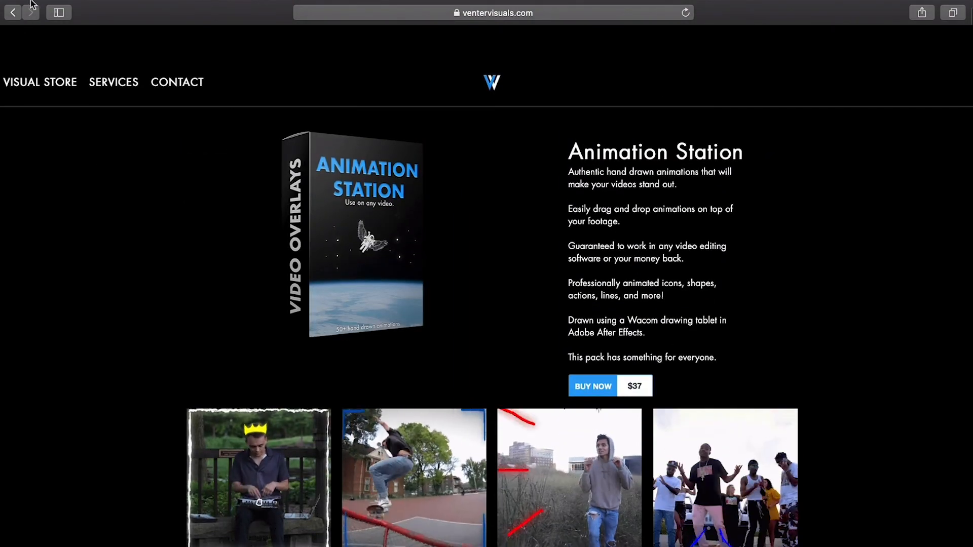
pyautogui.moveTo(38, 3)
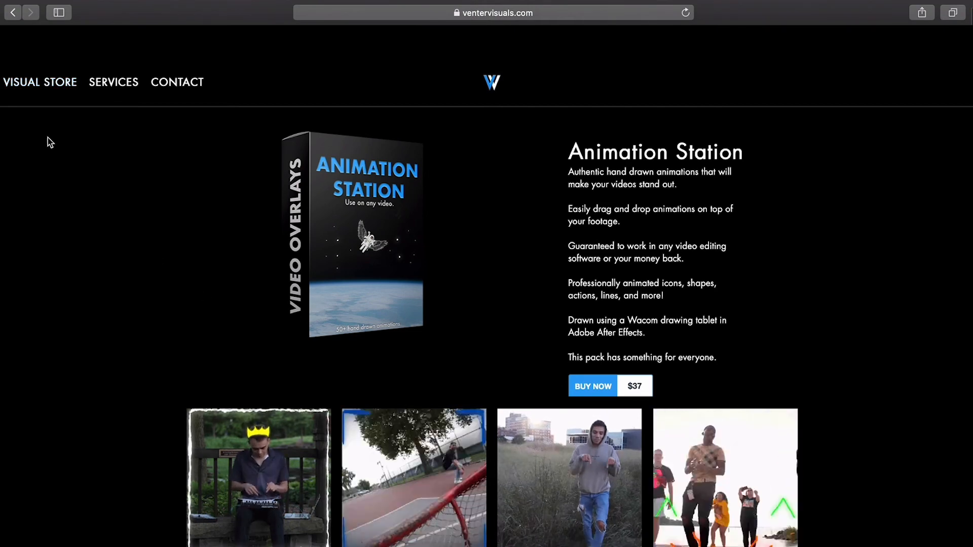
pyautogui.moveTo(3, 2)
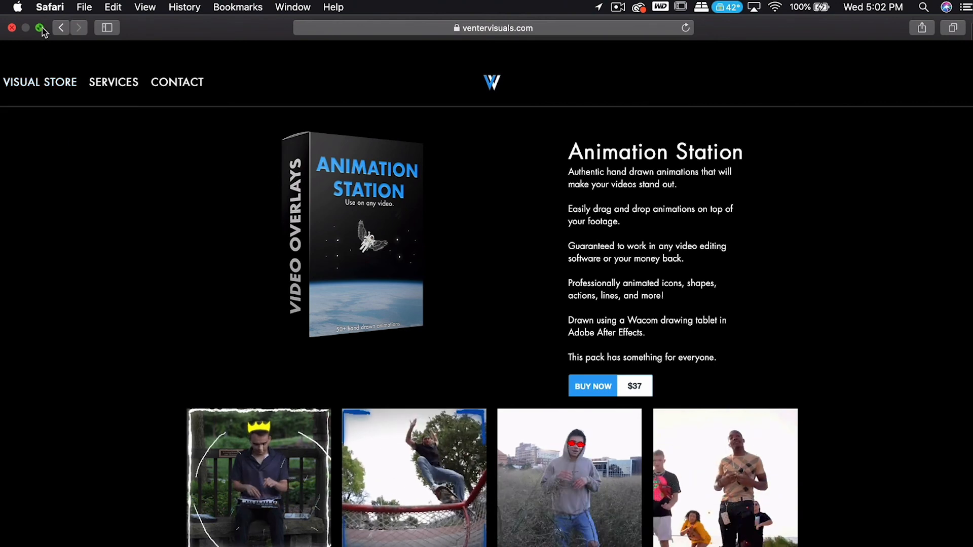
pyautogui.moveTo(42, 30)
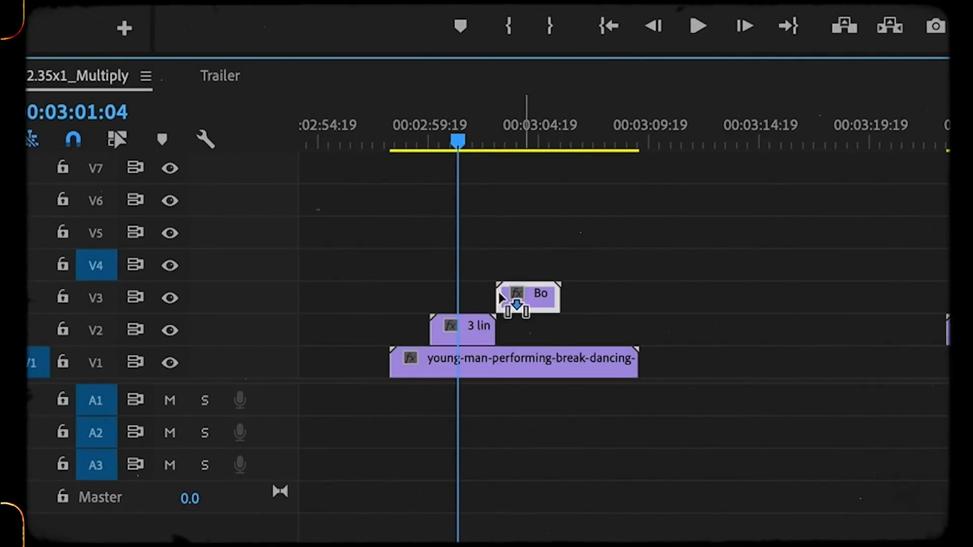
# - In the Premiere Pro timeline, place the second overlay clip on track V3 so it starts where the V2 overlay clip ends
pyautogui.moveTo(502, 291); pyautogui.dragTo(497, 294)
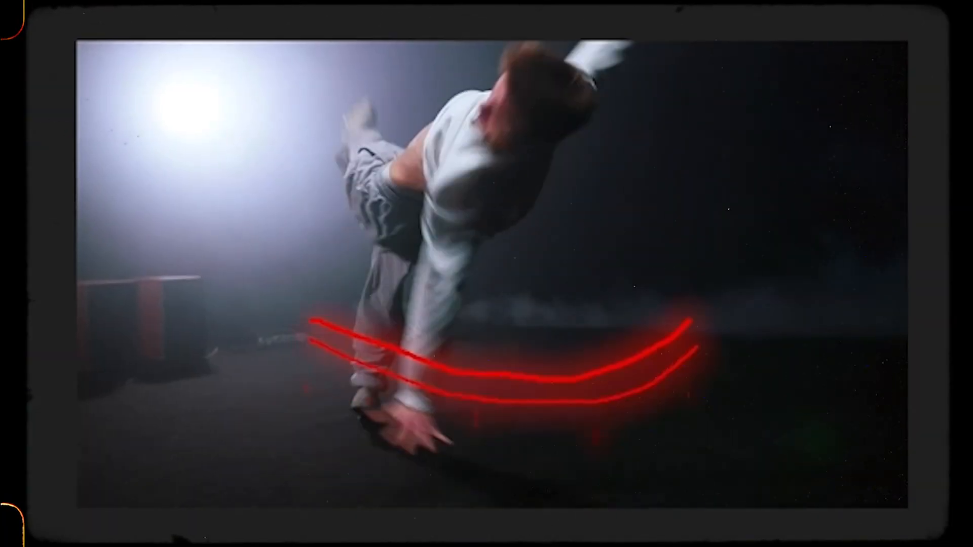